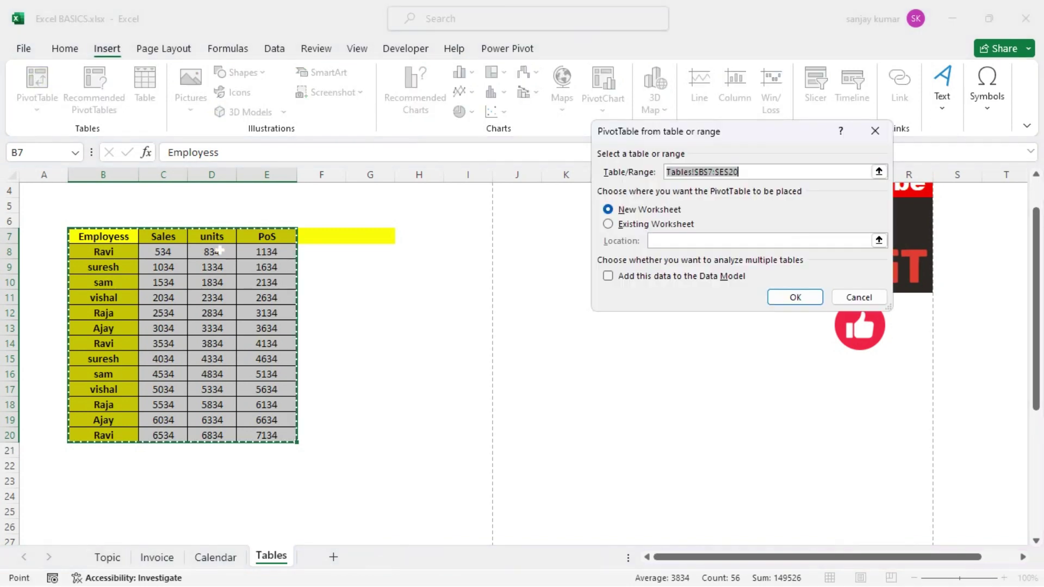
- Create the PivotTable from Tables!$B$7:$E$20 on the existing worksheet, located at cell B23 of the Tables sheet
{"action": "left_click", "coordinate": [651, 225]}
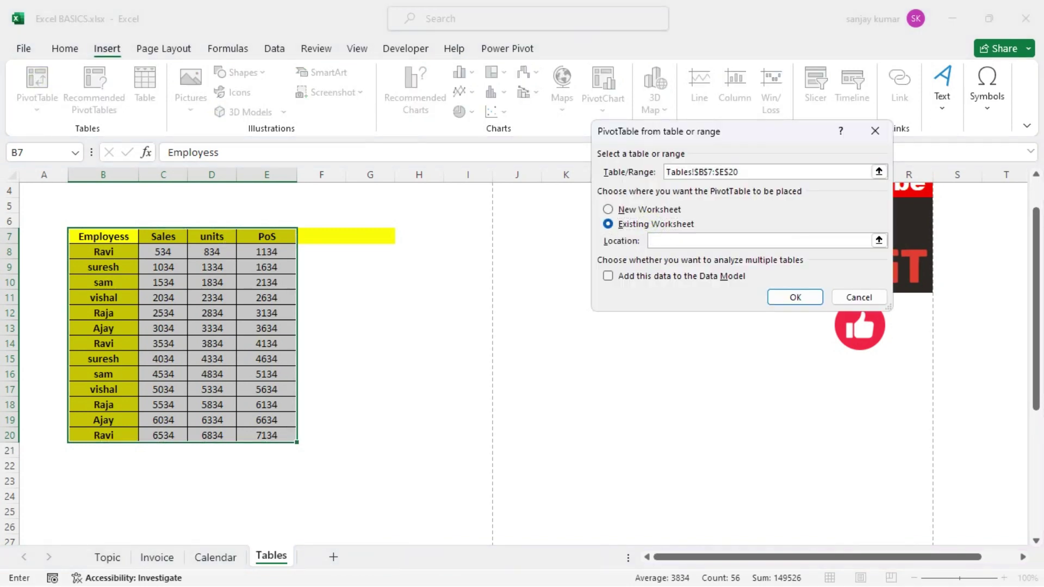
{"action": "left_click", "coordinate": [102, 481]}
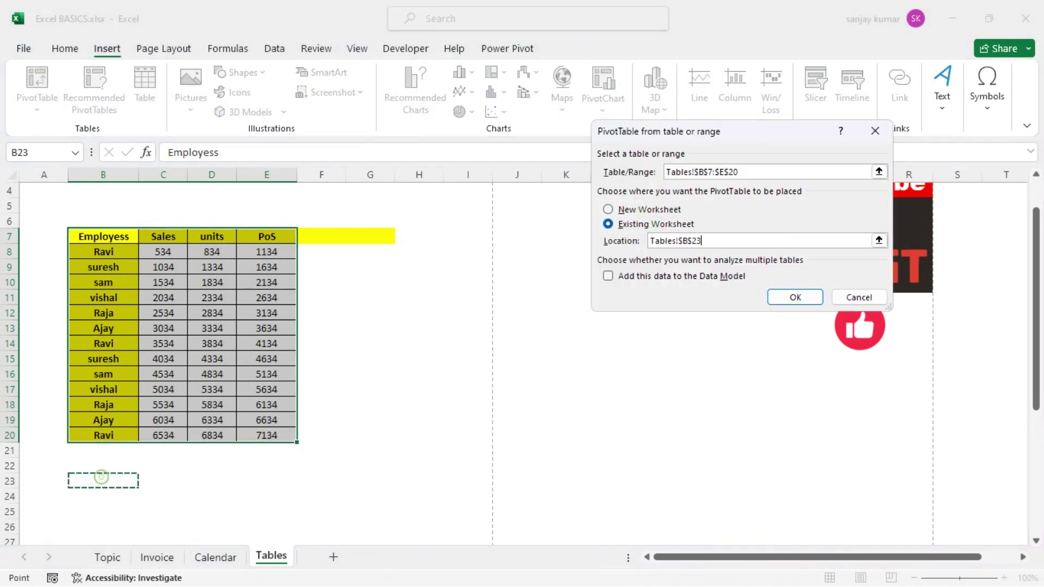
{"action": "left_click", "coordinate": [797, 298]}
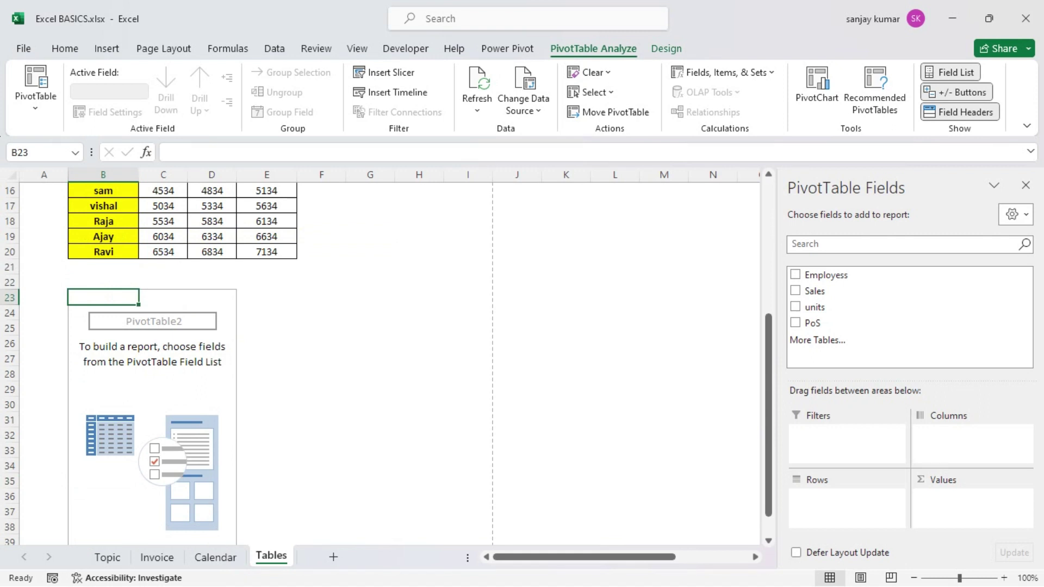
- Add Employess to the PivotTable's rows and both Sales and units to its values
{"action": "left_click_drag", "start_coordinate": [843, 276], "coordinate": [855, 521]}
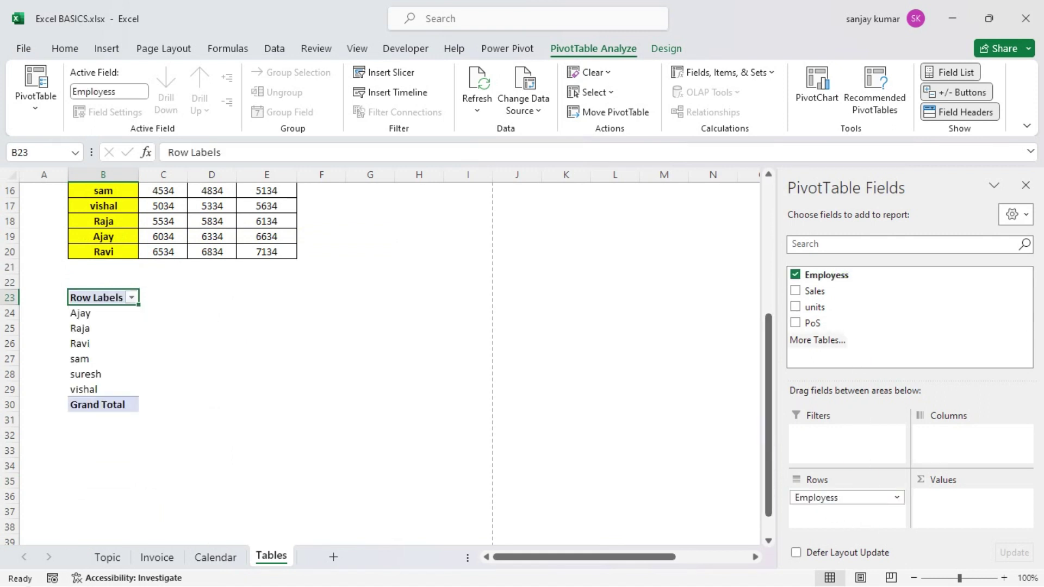
{"action": "left_click_drag", "start_coordinate": [814, 291], "coordinate": [977, 513]}
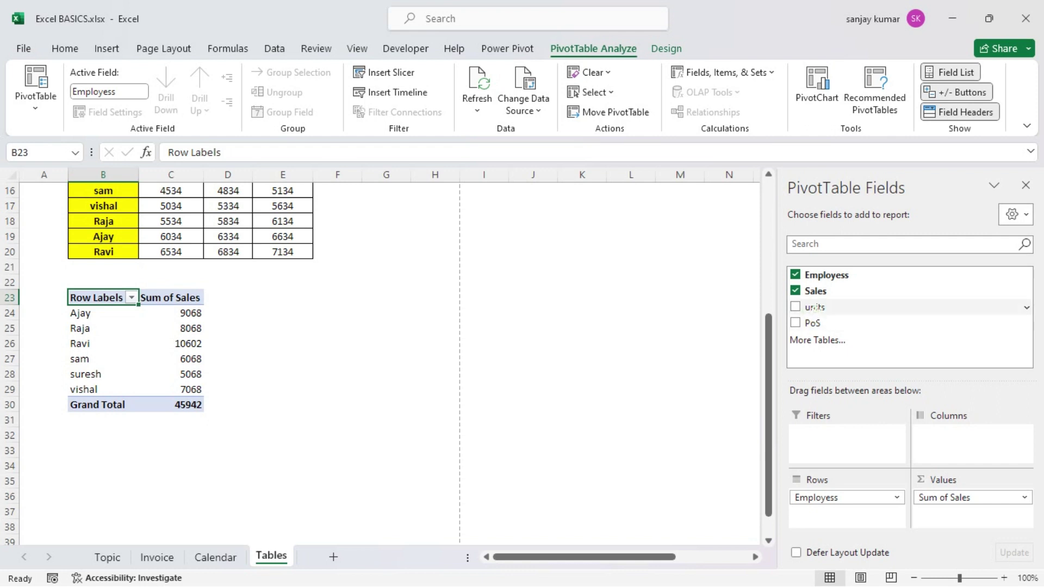
{"action": "left_click_drag", "start_coordinate": [815, 308], "coordinate": [933, 516]}
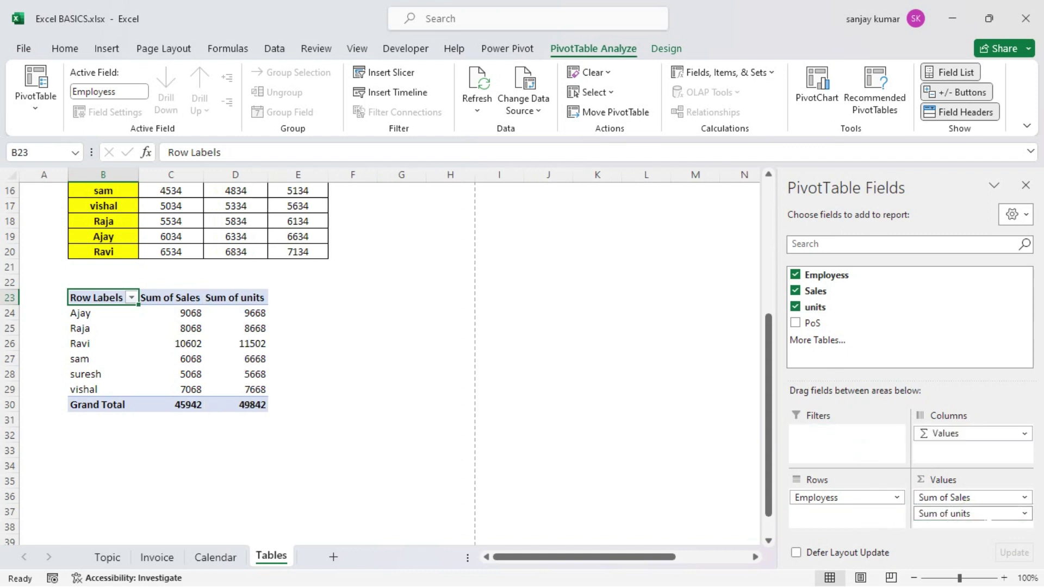
- Change the units value field in the PivotTable to be summarized by Count
{"action": "left_click", "coordinate": [1024, 514]}
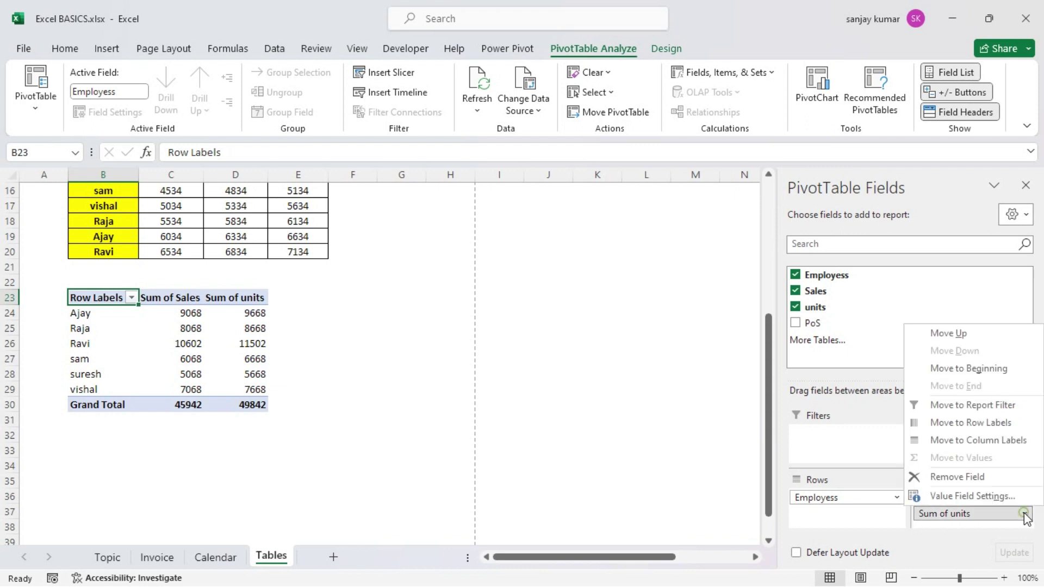
{"action": "left_click", "coordinate": [979, 496]}
{"action": "left_click", "coordinate": [628, 215]}
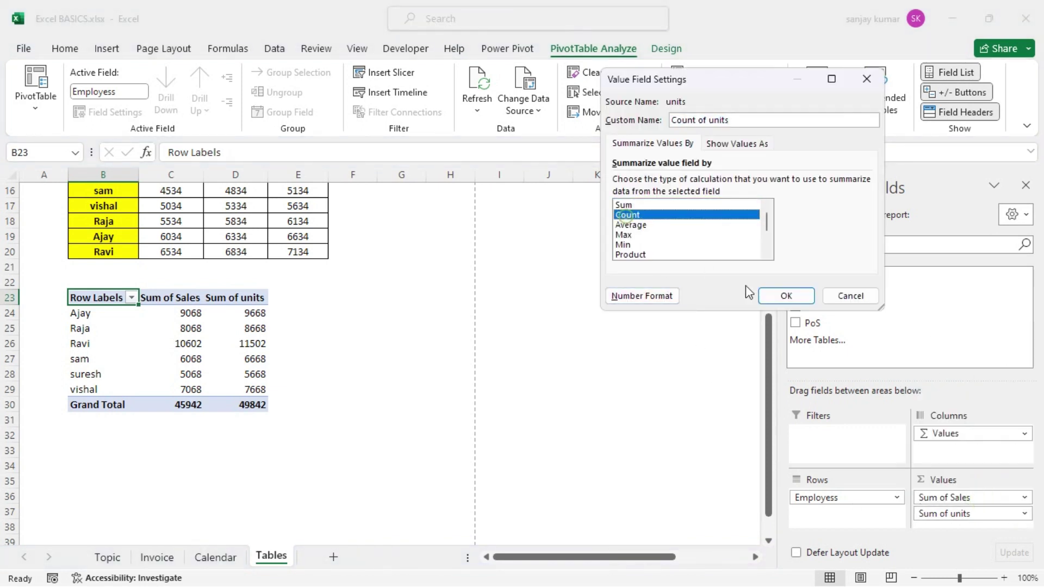
{"action": "left_click", "coordinate": [771, 295]}
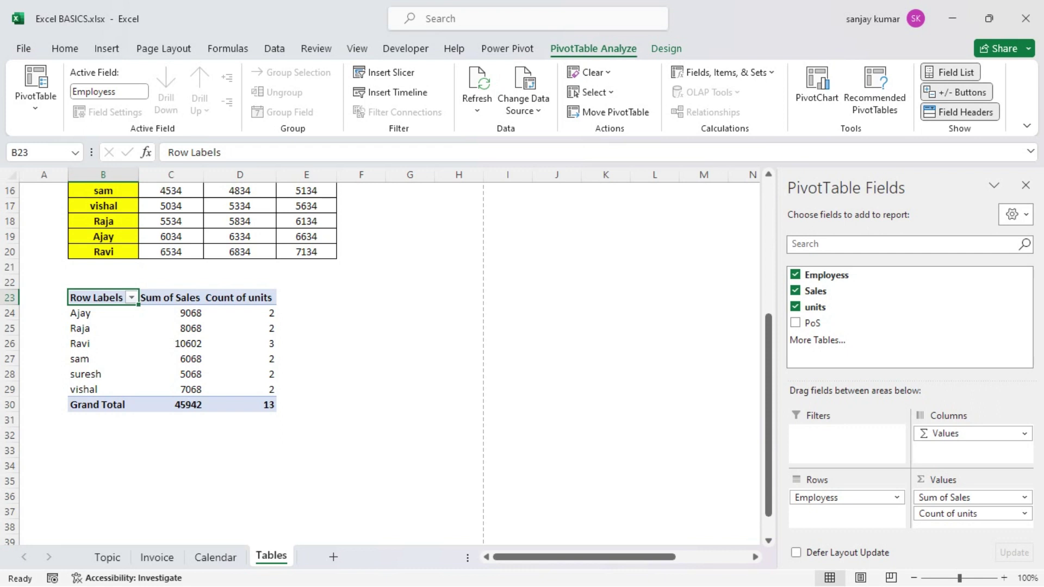
{"action": "scroll", "coordinate": [115, 439], "scroll_direction": "up", "scroll_amount": 2}
{"action": "left_click", "coordinate": [114, 440]}
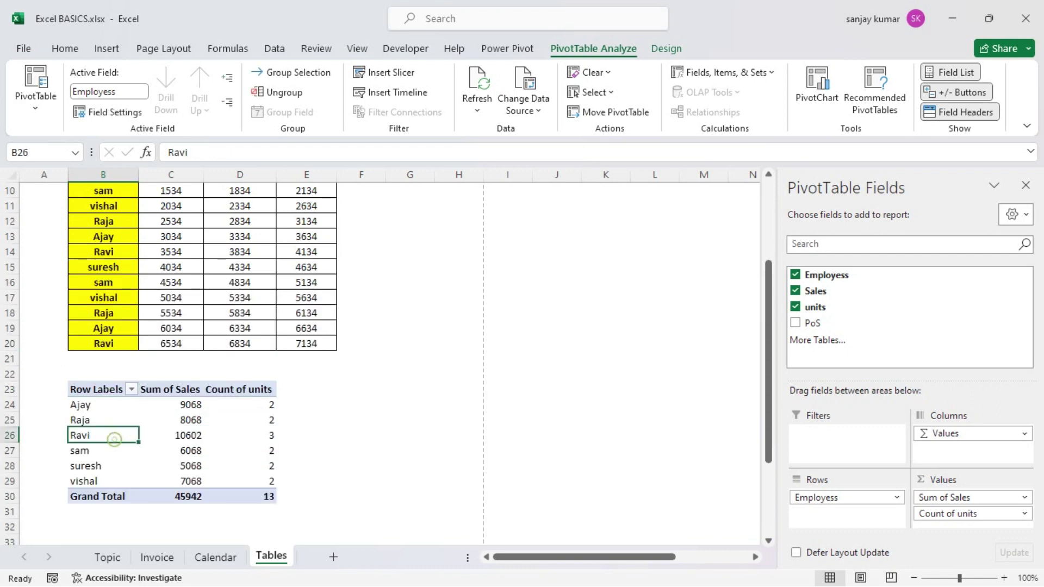
{"action": "left_click_drag", "start_coordinate": [92, 392], "coordinate": [270, 498]}
{"action": "right_click", "coordinate": [173, 442]}
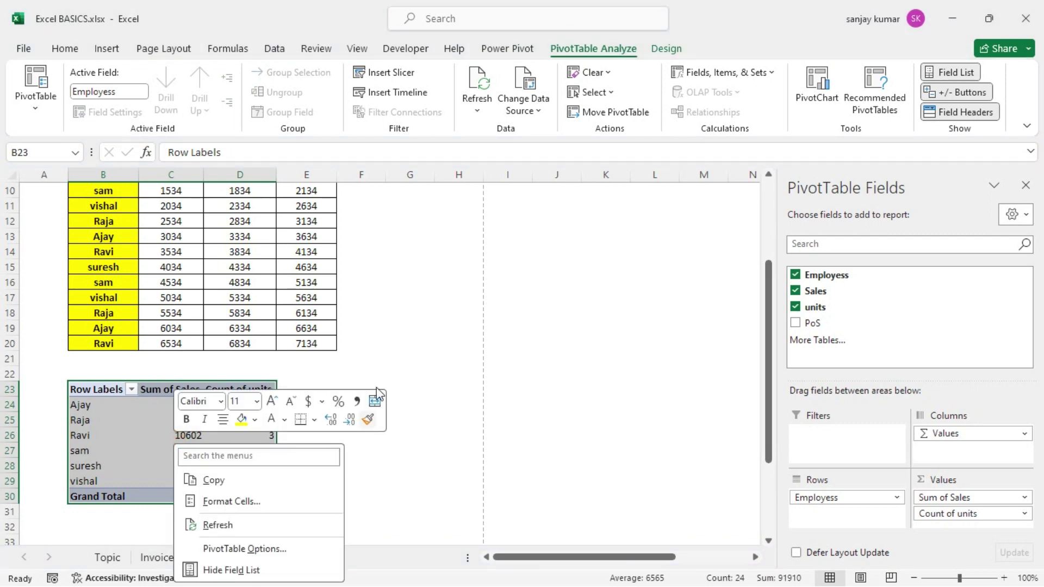
{"action": "key", "text": "Escape"}
- Sort the PivotTable by Count of units from largest to smallest
{"action": "left_click", "coordinate": [269, 422]}
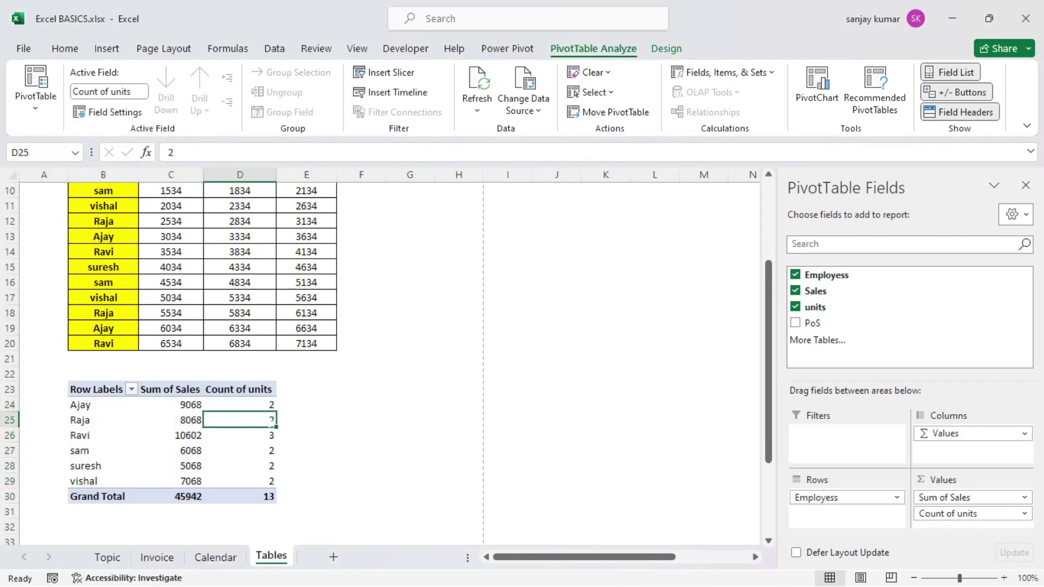
{"action": "right_click", "coordinate": [270, 422]}
{"action": "mouse_move", "coordinate": [348, 250]}
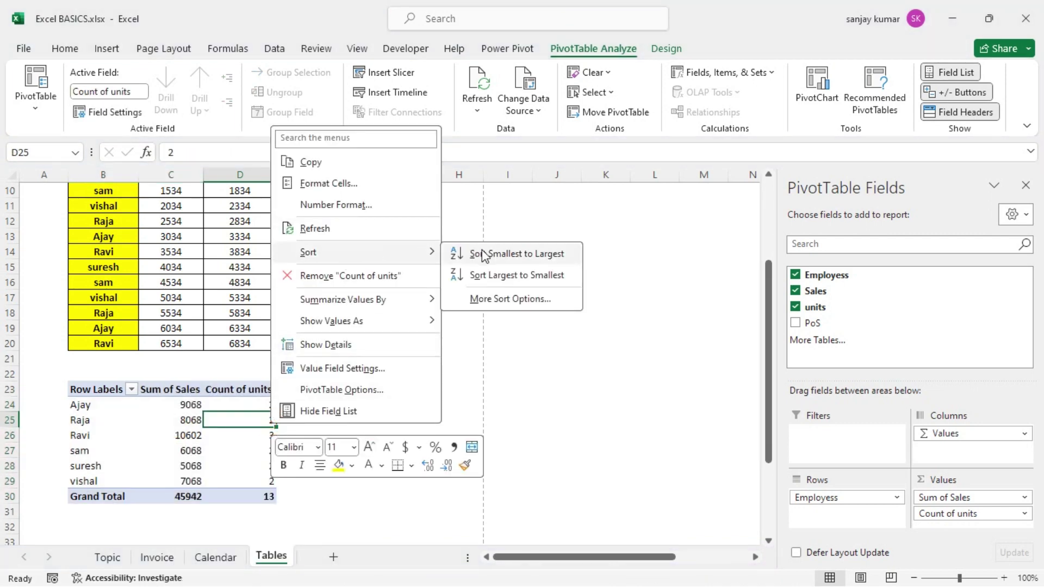
{"action": "left_click", "coordinate": [499, 277]}
{"action": "left_click", "coordinate": [459, 329]}
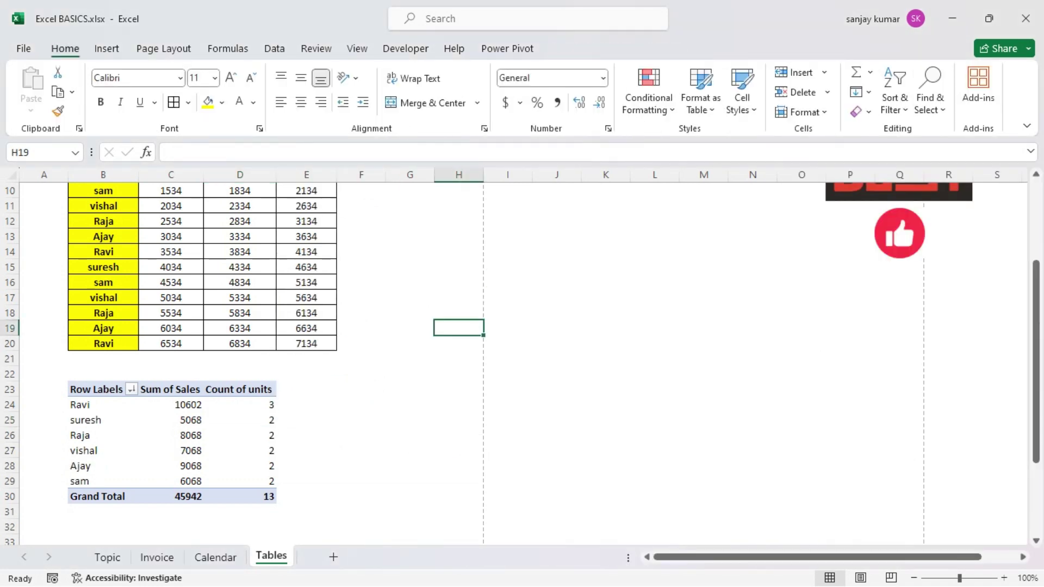
- Examine each employee's sales sum and unit count in the sorted PivotTable and compare them with the source data
{"action": "scroll", "coordinate": [275, 359], "scroll_direction": "up", "scroll_amount": 3}
{"action": "scroll", "coordinate": [275, 359], "scroll_direction": "down", "scroll_amount": 3}
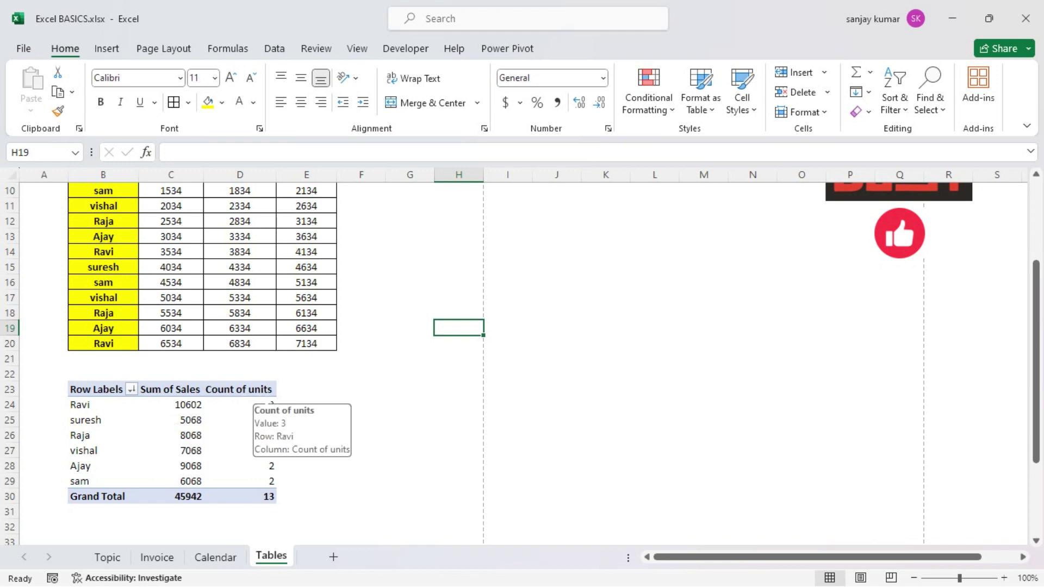
{"action": "left_click", "coordinate": [273, 404]}
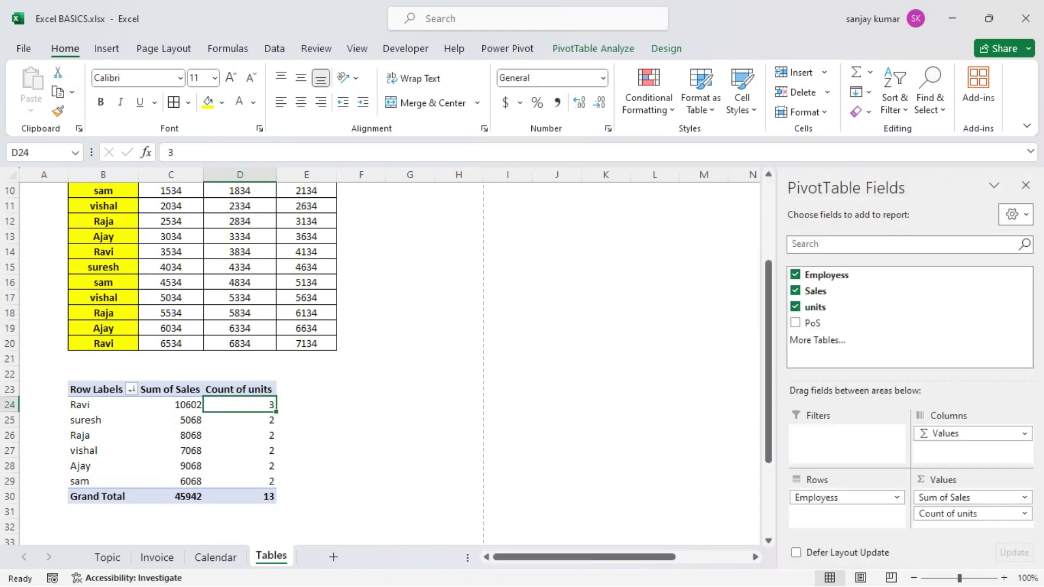
{"action": "left_click", "coordinate": [81, 422]}
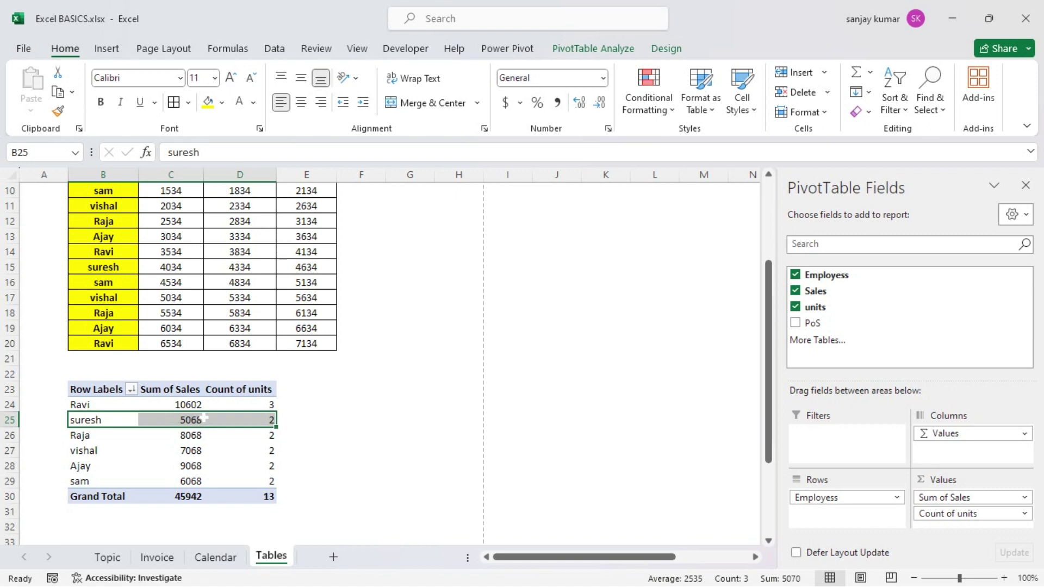
{"action": "left_click", "coordinate": [270, 424]}
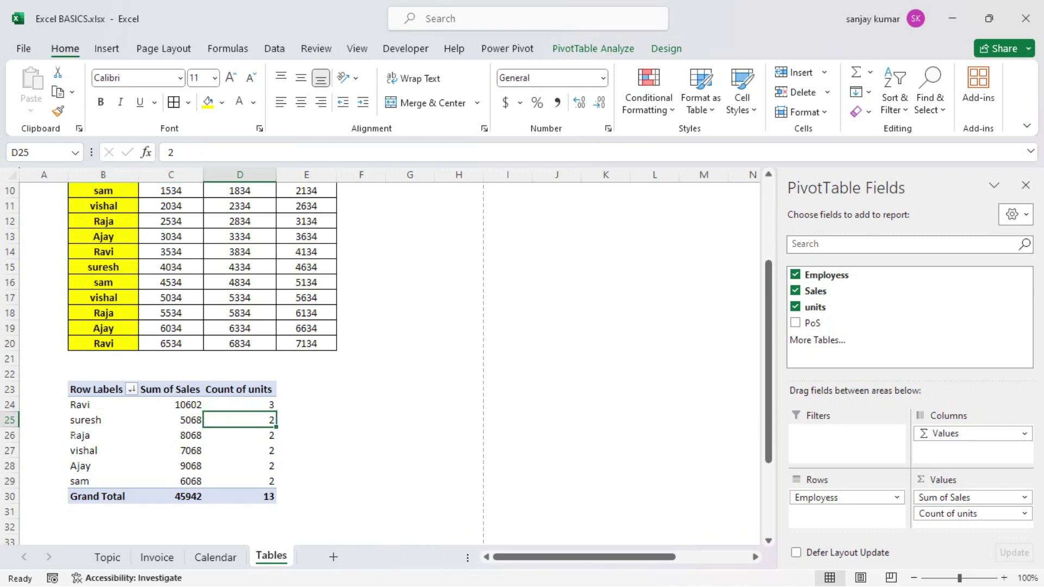
{"action": "left_click", "coordinate": [74, 435]}
{"action": "left_click", "coordinate": [108, 459]}
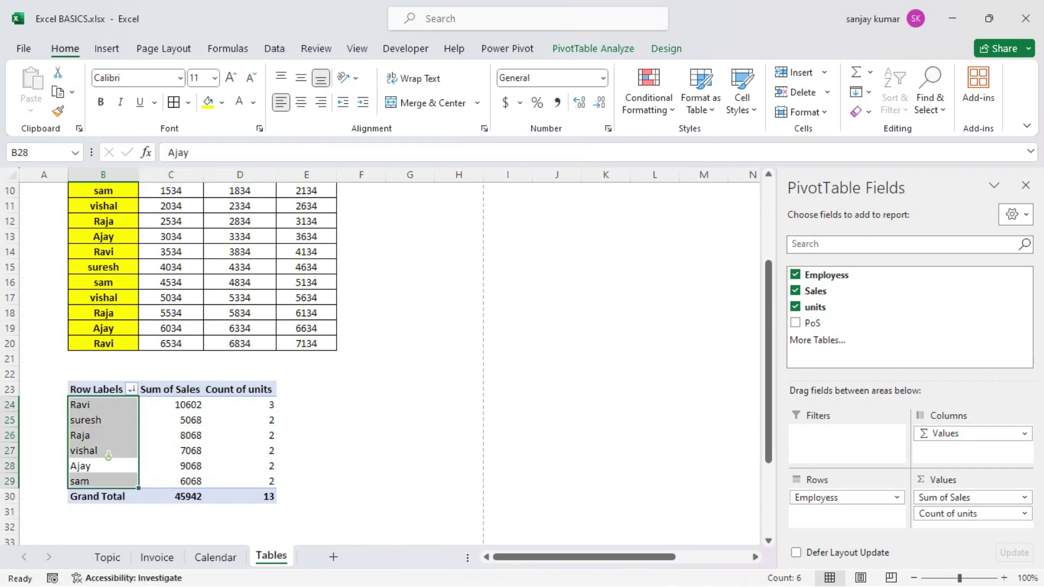
{"action": "left_click", "coordinate": [194, 441]}
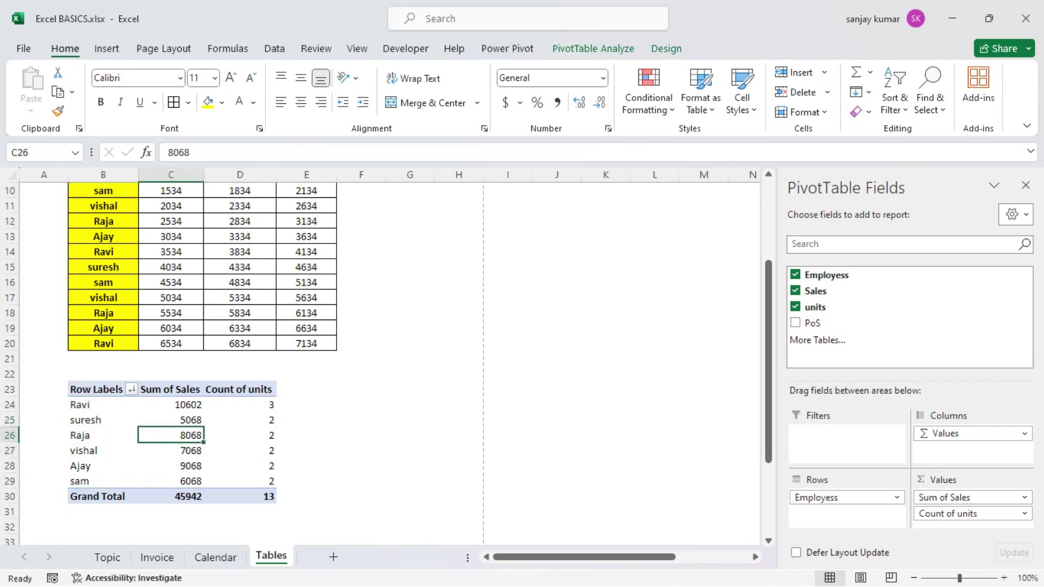
- Center the contents of the whole PivotTable in B23:D30 horizontally
{"action": "left_click_drag", "start_coordinate": [96, 391], "coordinate": [270, 497]}
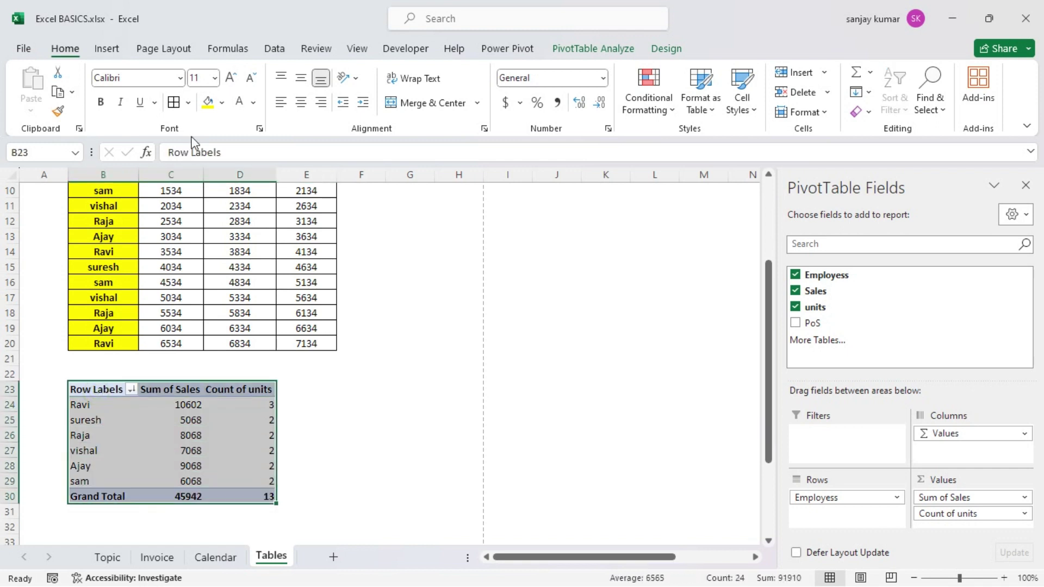
{"action": "left_click", "coordinate": [301, 102]}
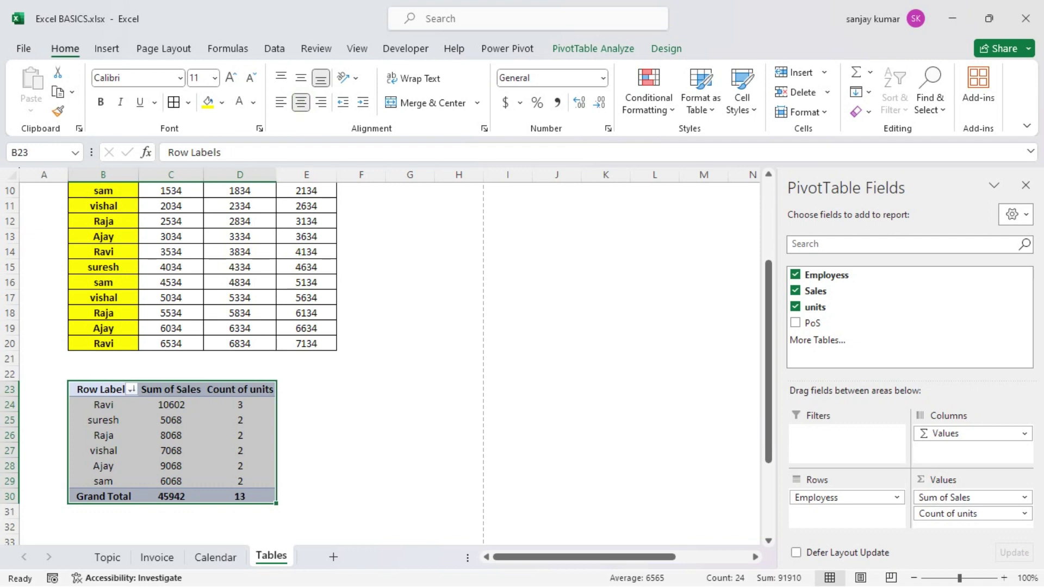
{"action": "left_click", "coordinate": [306, 419]}
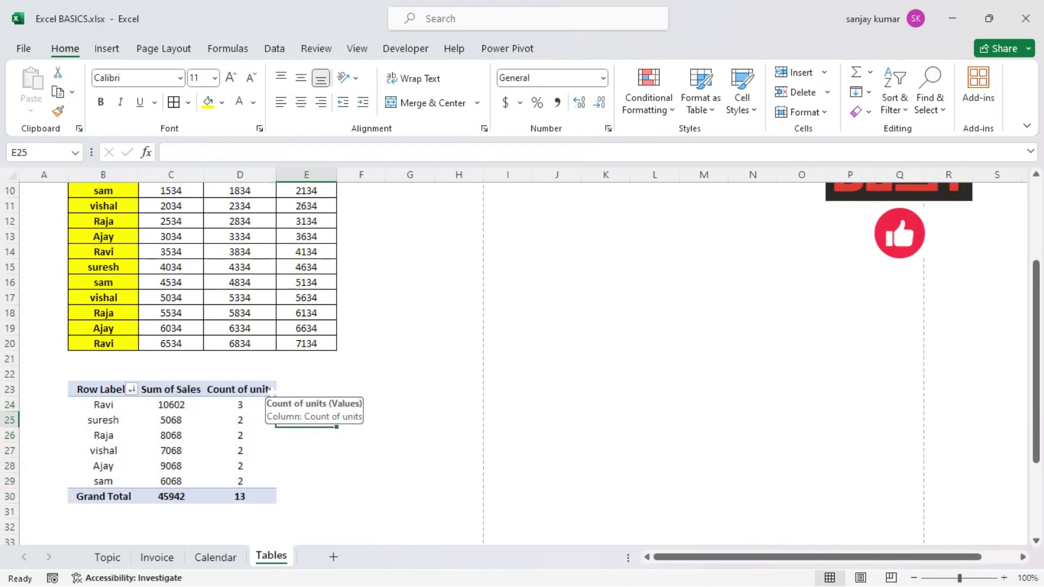
{"action": "scroll", "coordinate": [276, 396], "scroll_direction": "up", "scroll_amount": 2}
{"action": "scroll", "coordinate": [275, 397], "scroll_direction": "down", "scroll_amount": 2}
{"action": "left_click", "coordinate": [217, 420]}
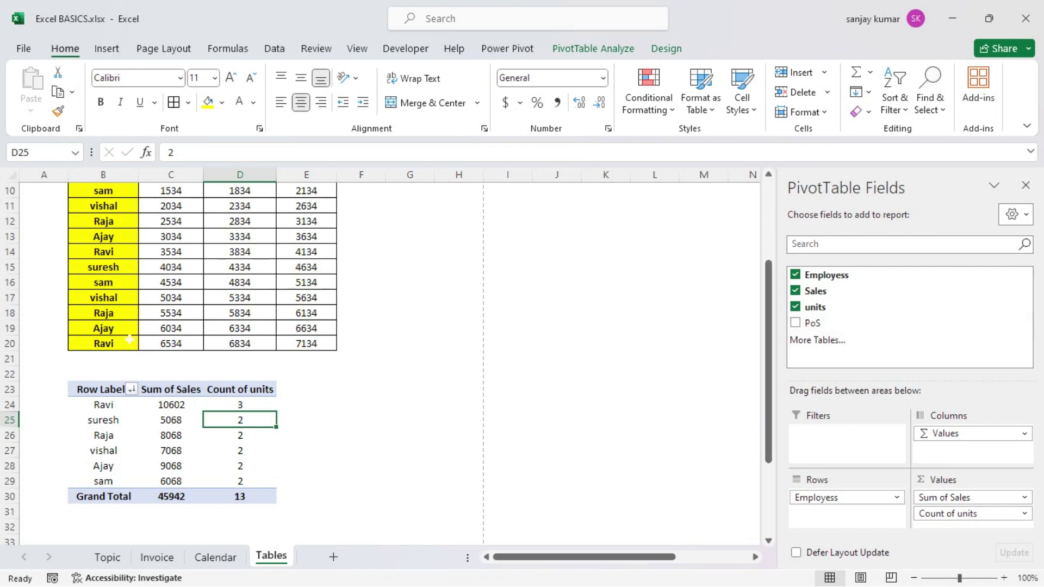
- Replace the first two PoS values of the source table, cells E8 and E9, with KA and MUM
{"action": "scroll", "coordinate": [173, 298], "scroll_direction": "up", "scroll_amount": 3}
{"action": "left_click", "coordinate": [294, 300]}
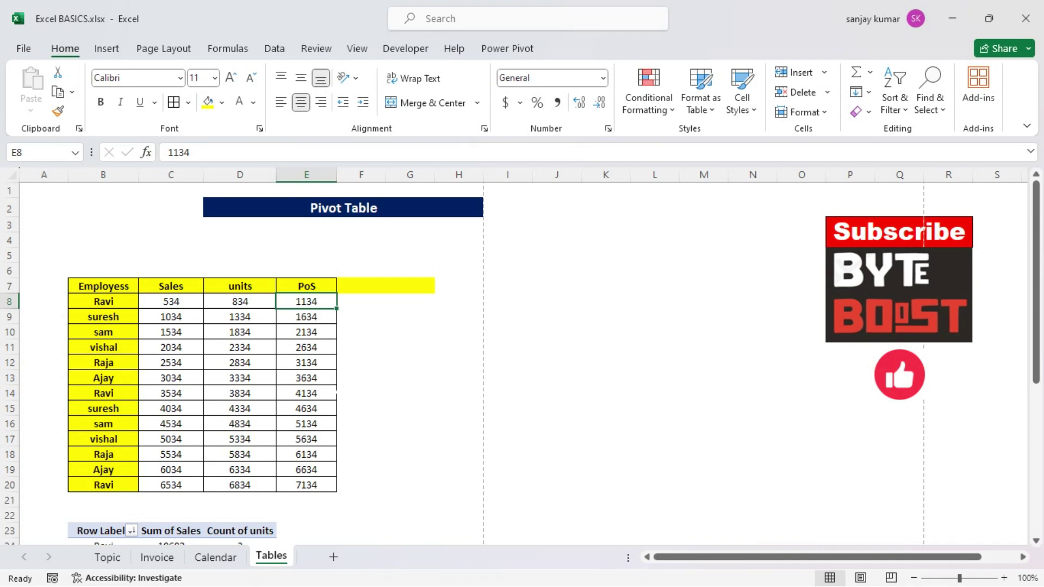
{"action": "type", "text": "KA"}
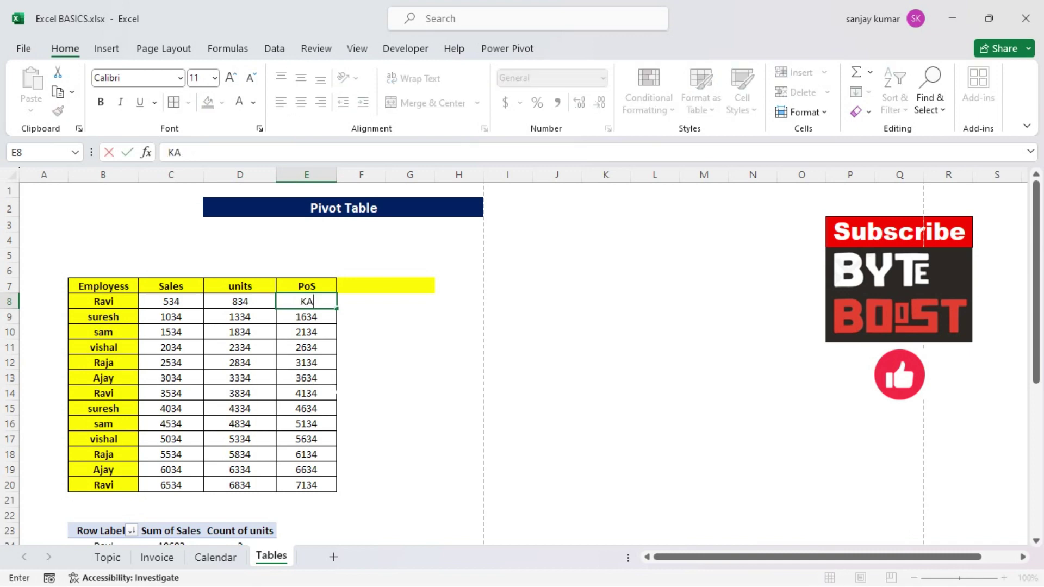
{"action": "key", "text": "Return"}
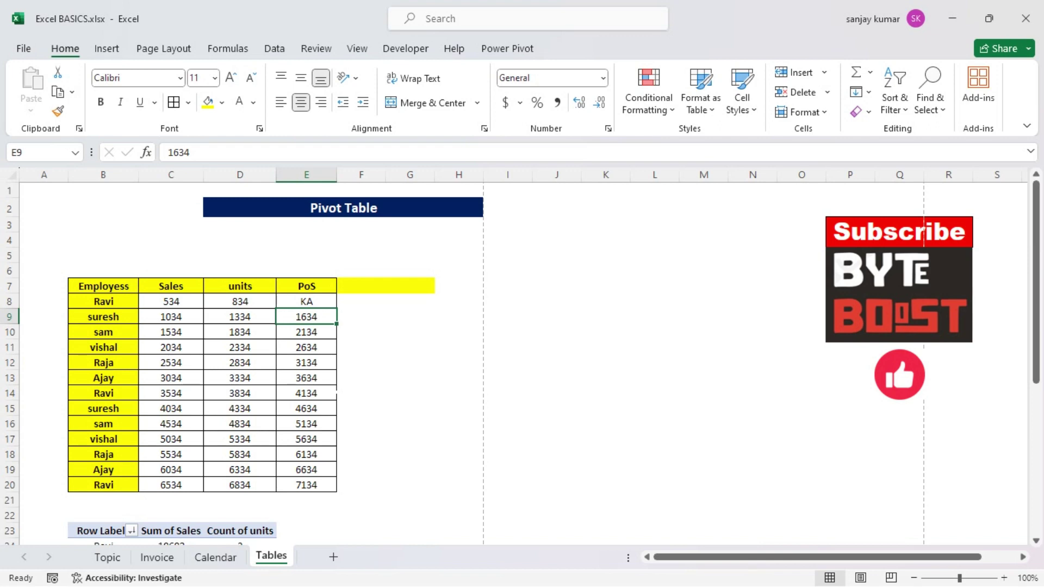
{"action": "type", "text": "MU"}
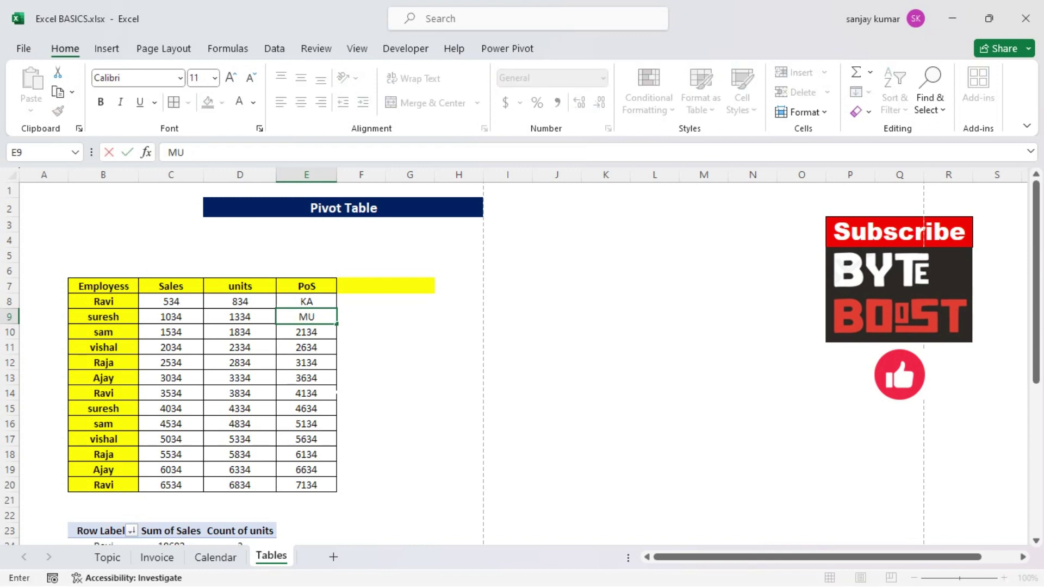
{"action": "type", "text": "M"}
{"action": "key", "text": "Return"}
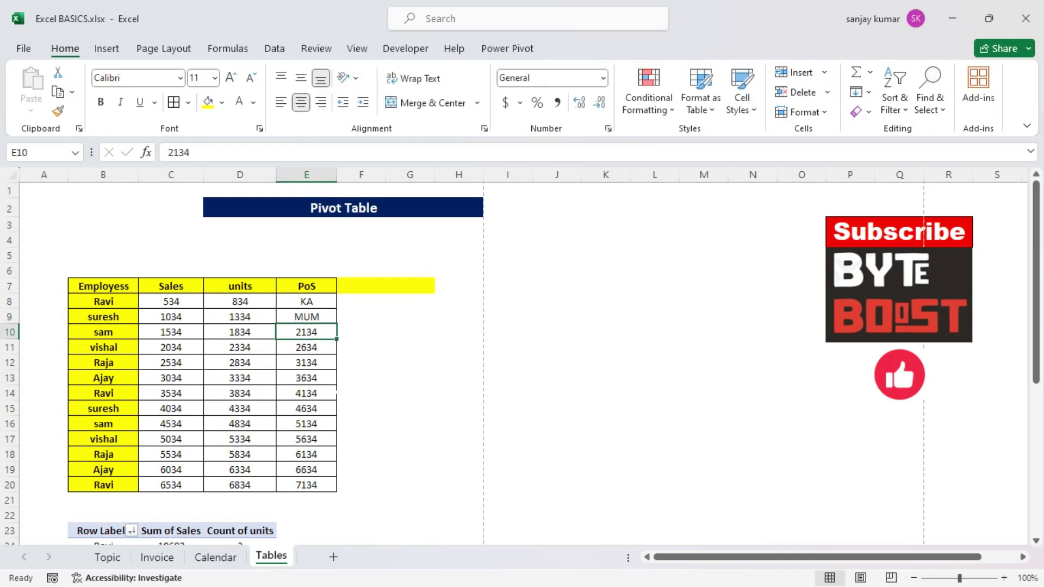
- Replace the PoS values in cells E10 to E12 of the source table with CHEN, HIM and DLH
{"action": "type", "text": "CH"}
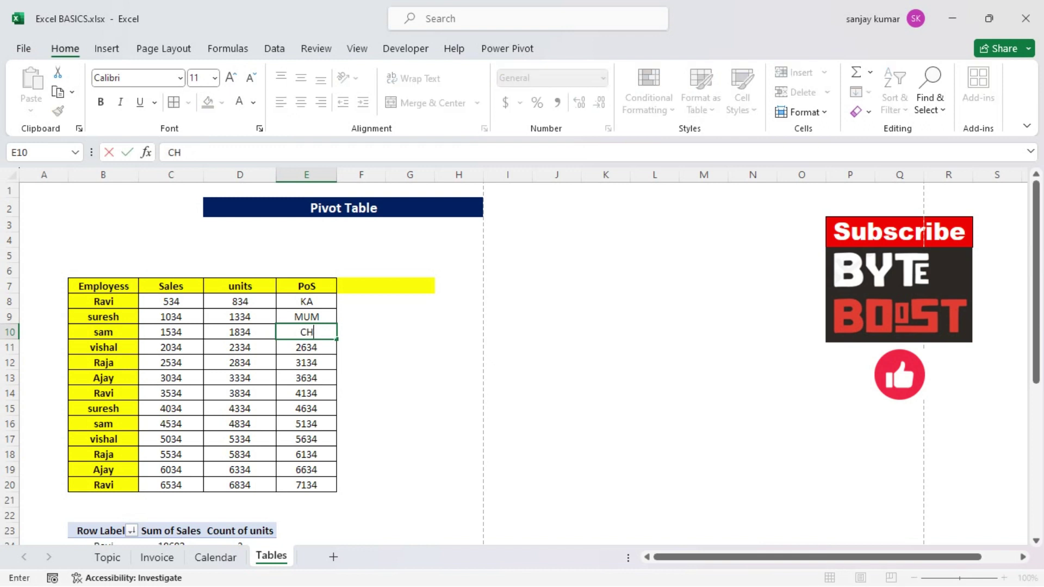
{"action": "type", "text": "EN"}
{"action": "key", "text": "Return"}
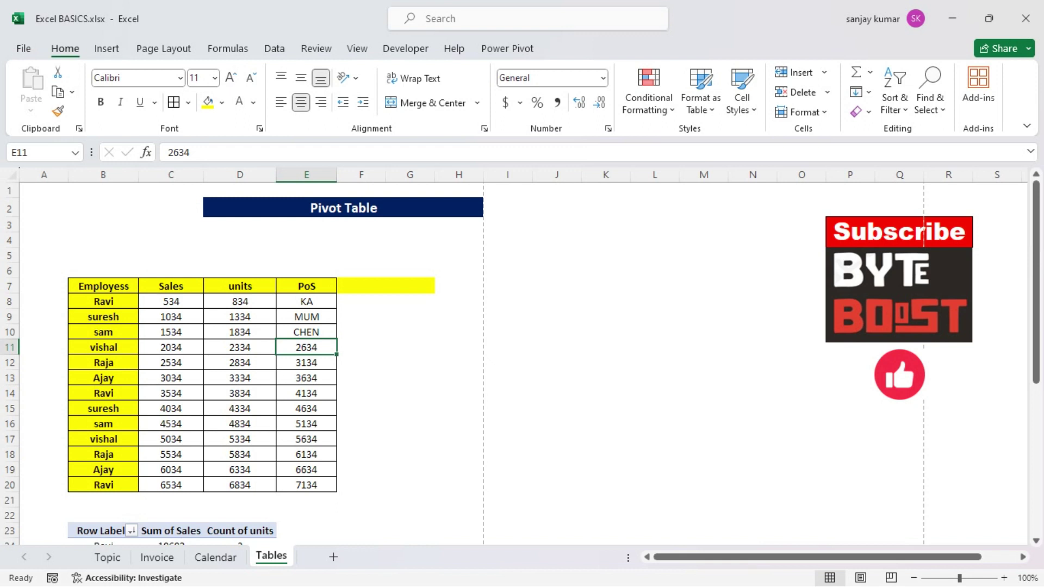
{"action": "type", "text": "HIM"}
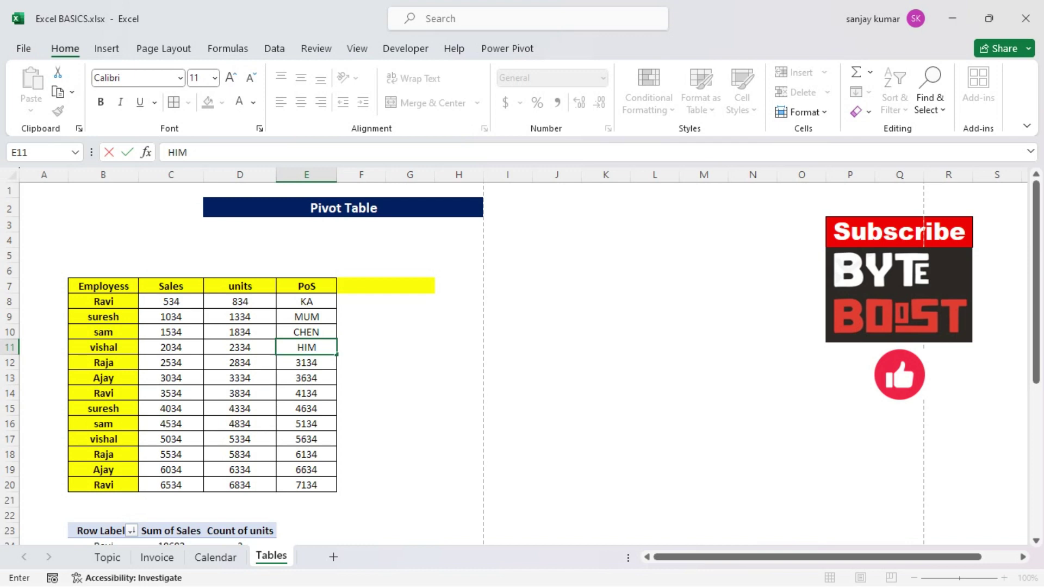
{"action": "key", "text": "Return"}
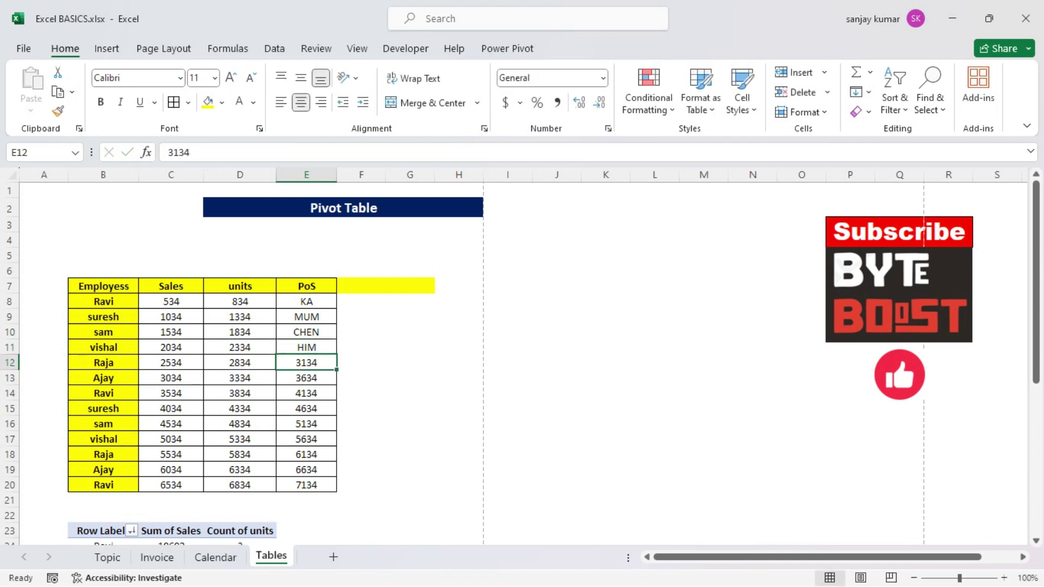
{"action": "type", "text": "DLH"}
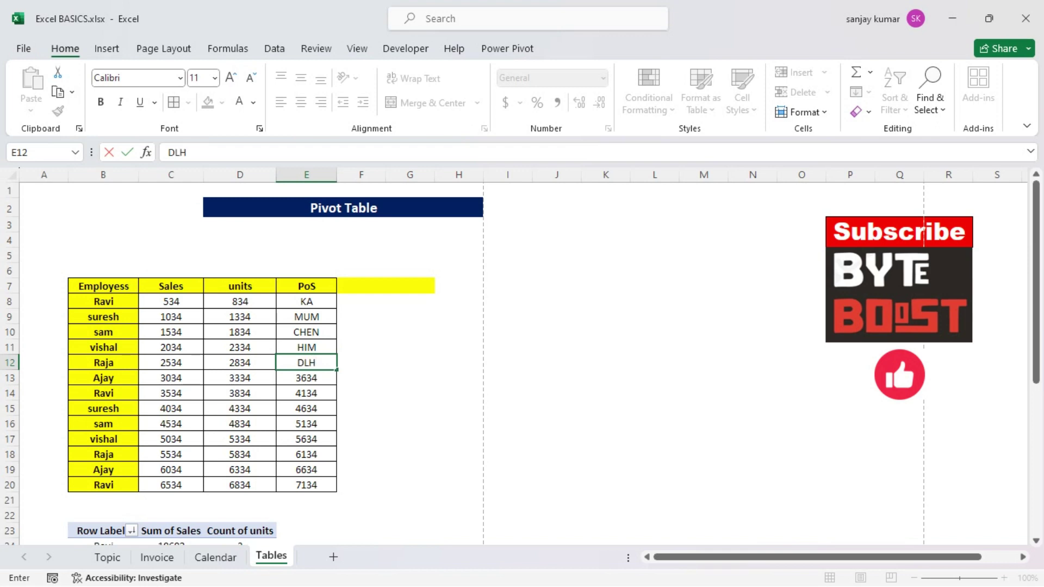
{"action": "key", "text": "Return"}
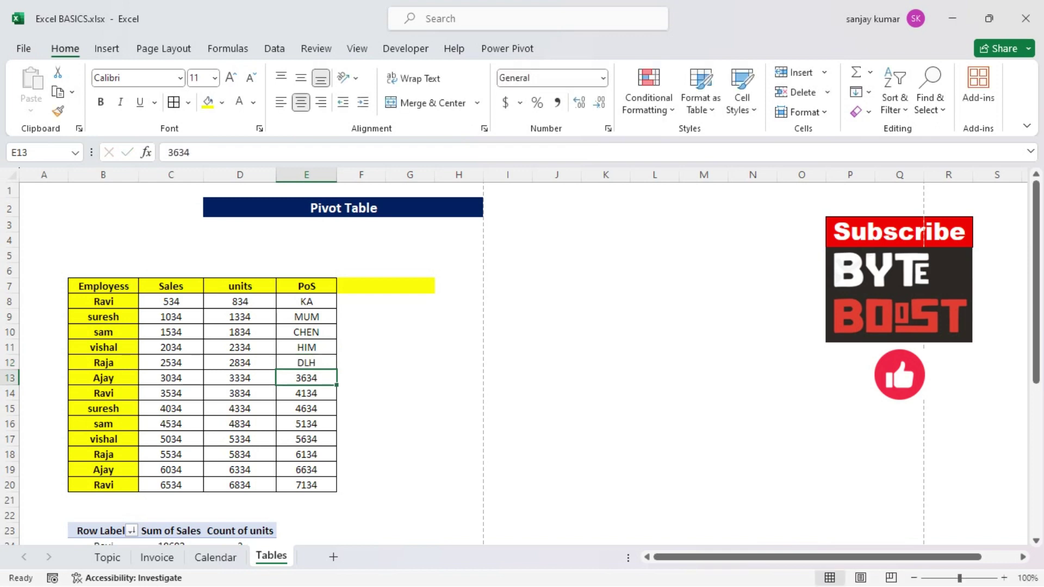
- Enter UP and AP as PoS values in cells E13 and E14, and fill the code sequence down through E20
{"action": "type", "text": "UP"}
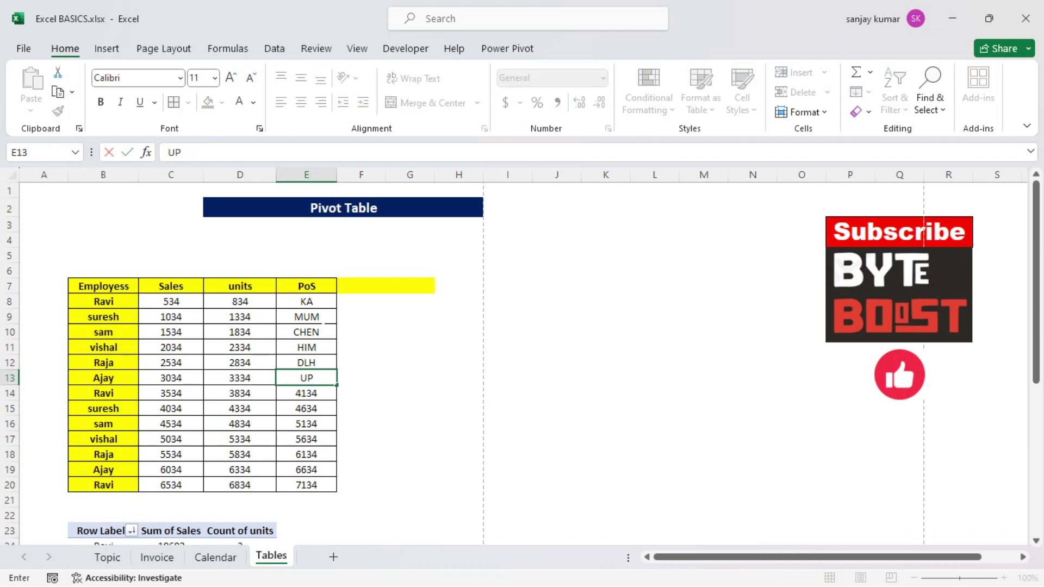
{"action": "key", "text": "Return"}
{"action": "type", "text": "AP"}
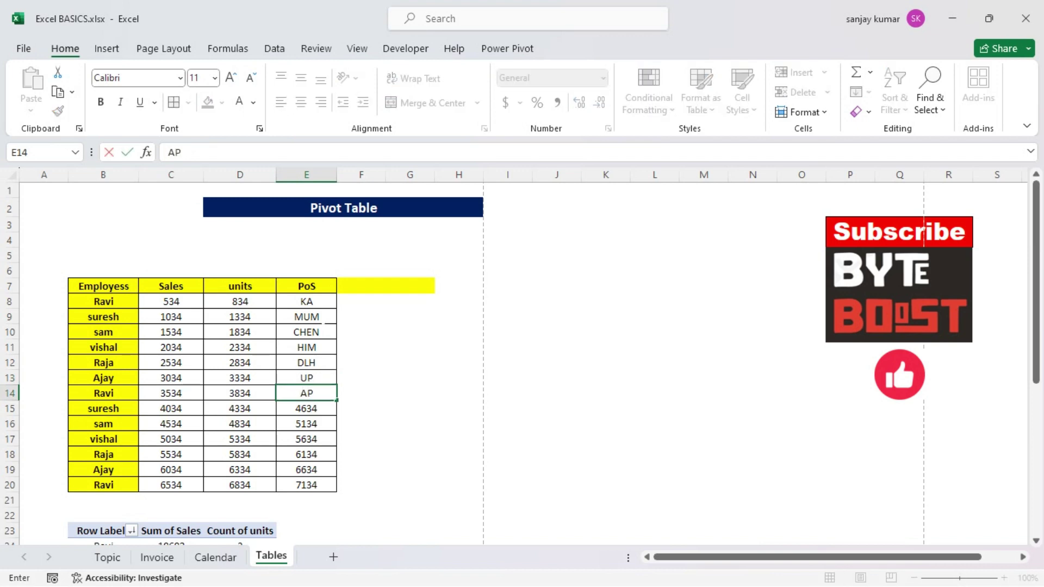
{"action": "left_click_drag", "start_coordinate": [306, 302], "coordinate": [337, 493]}
{"action": "left_click", "coordinate": [405, 424]}
- Place the PoS field in the PivotTable's Columns area and remove the Sales and units value fields
{"action": "scroll", "coordinate": [405, 423], "scroll_direction": "down", "scroll_amount": 3}
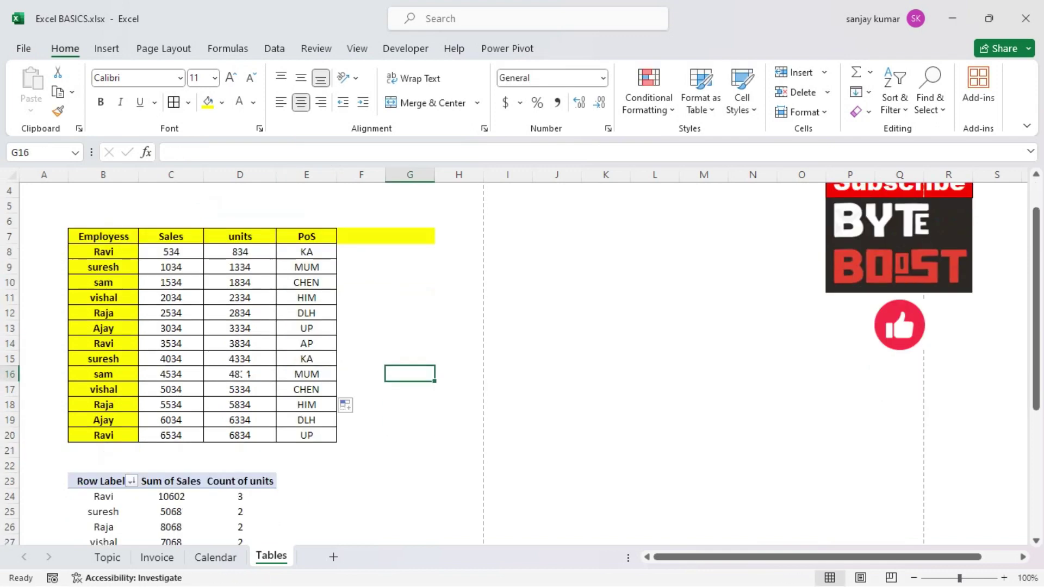
{"action": "left_click", "coordinate": [240, 435]}
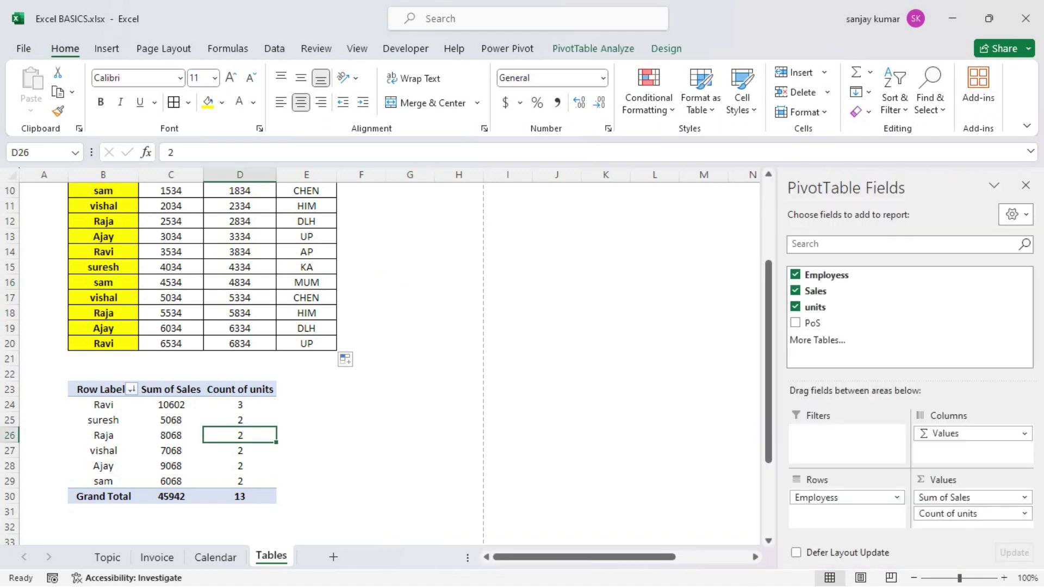
{"action": "left_click", "coordinate": [795, 323]}
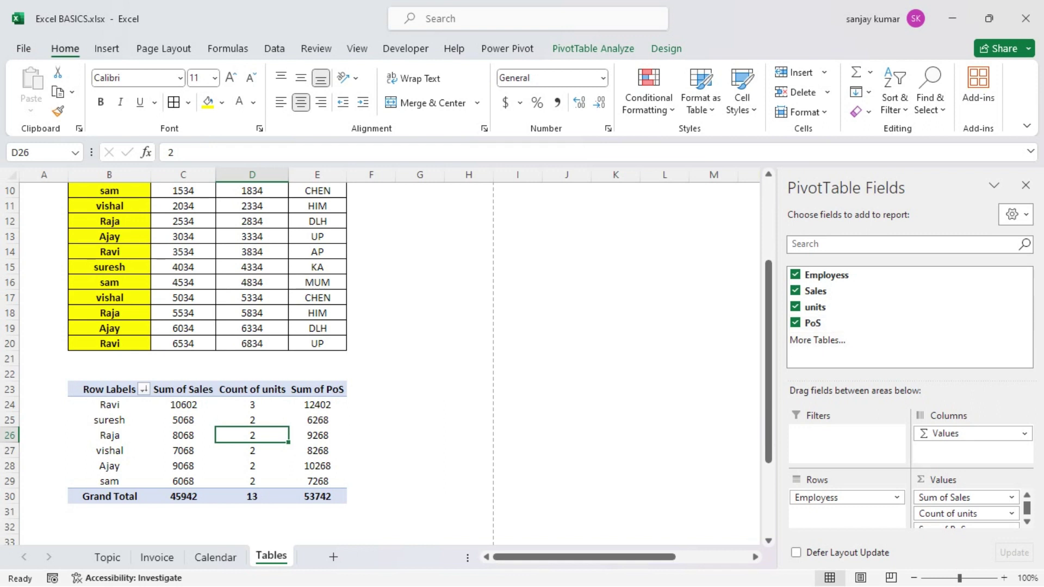
{"action": "left_click_drag", "start_coordinate": [814, 323], "coordinate": [978, 463]}
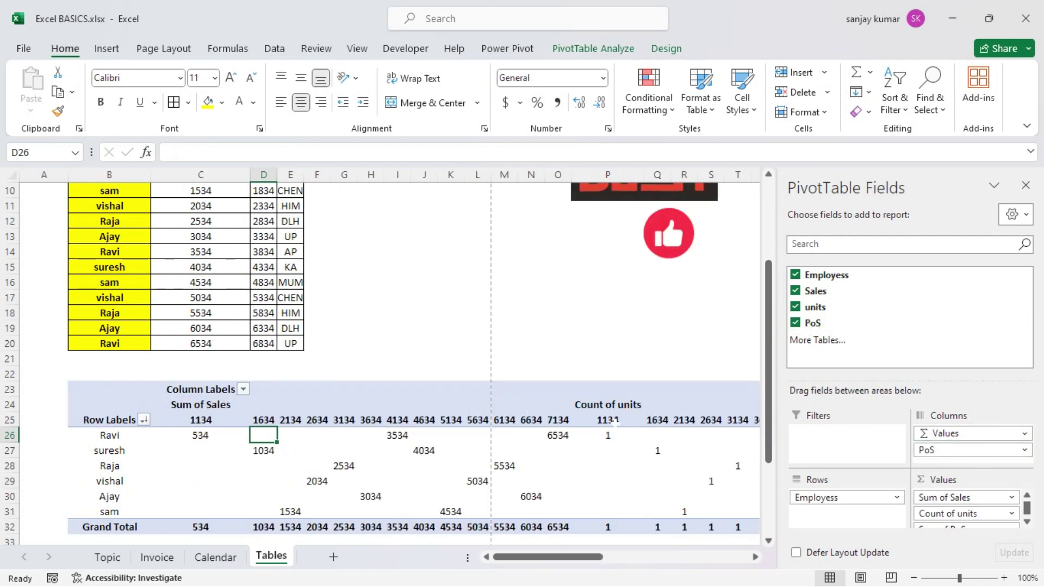
{"action": "left_click", "coordinate": [1025, 433]}
{"action": "left_click", "coordinate": [973, 397]}
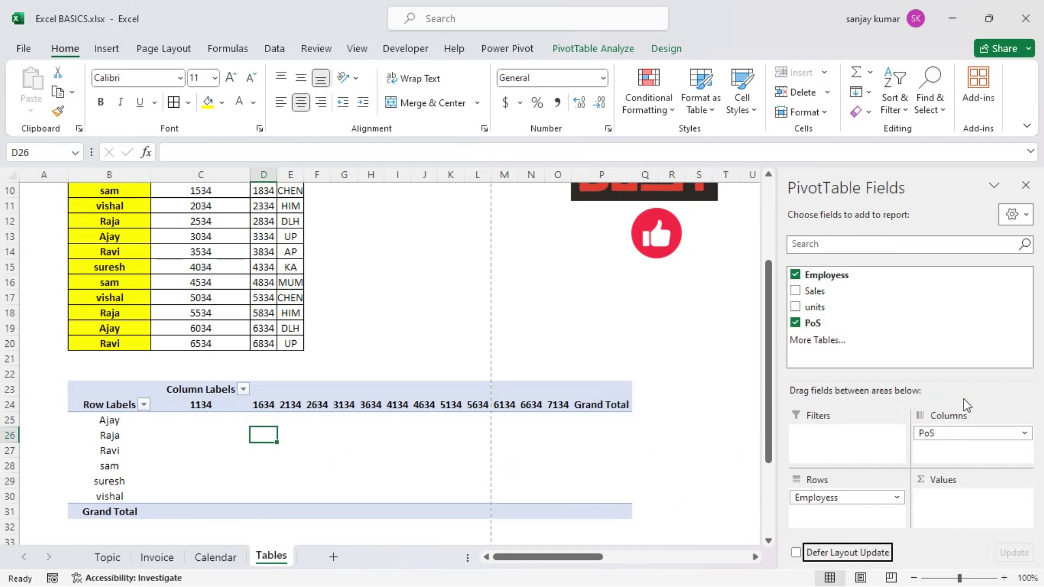
- Refresh the PivotTable so its column labels use the new PoS codes from the source table
{"action": "scroll", "coordinate": [380, 359], "scroll_direction": "up", "scroll_amount": 3}
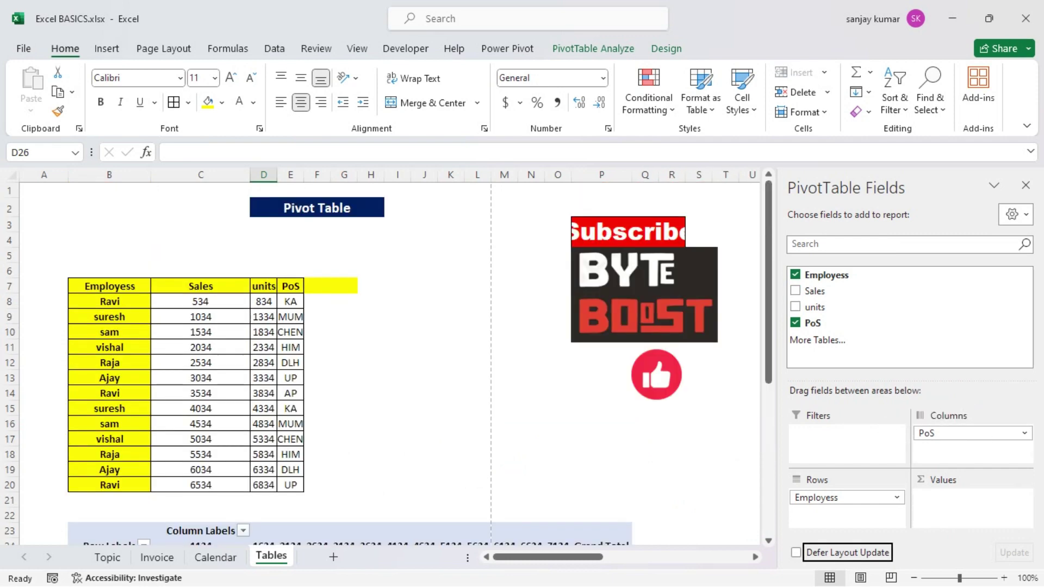
{"action": "scroll", "coordinate": [380, 359], "scroll_direction": "down", "scroll_amount": 2}
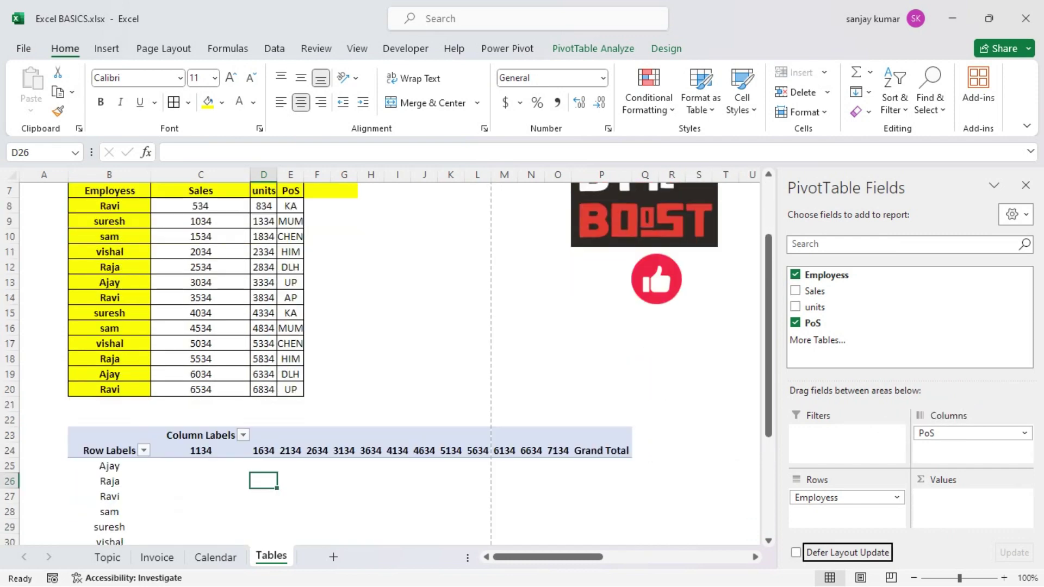
{"action": "right_click", "coordinate": [187, 483]}
{"action": "left_click", "coordinate": [258, 381]}
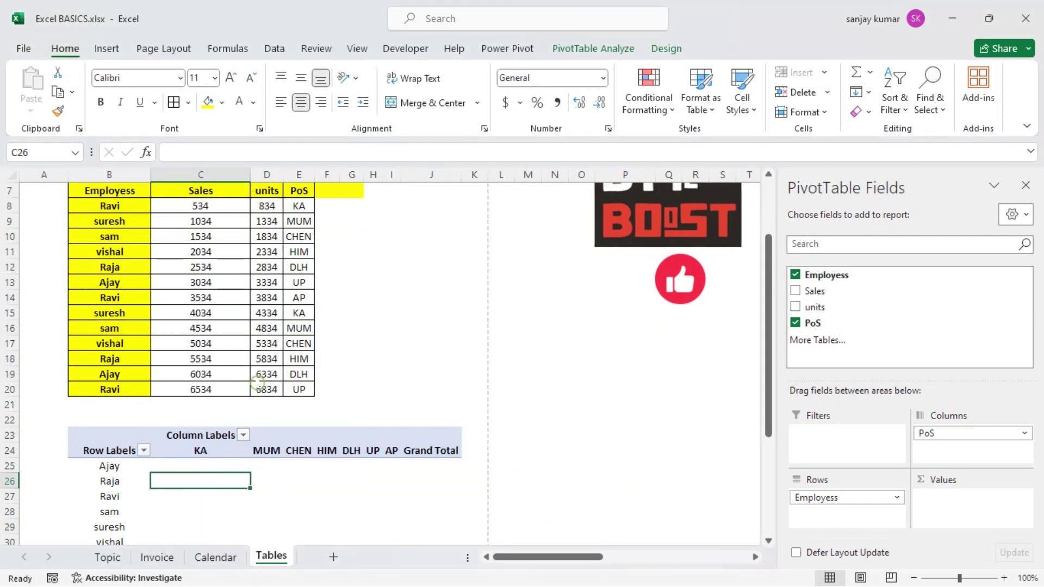
- Add the Sales and units fields to the PivotTable's Values area, broken down by PoS code
{"action": "scroll", "coordinate": [381, 359], "scroll_direction": "down", "scroll_amount": 2}
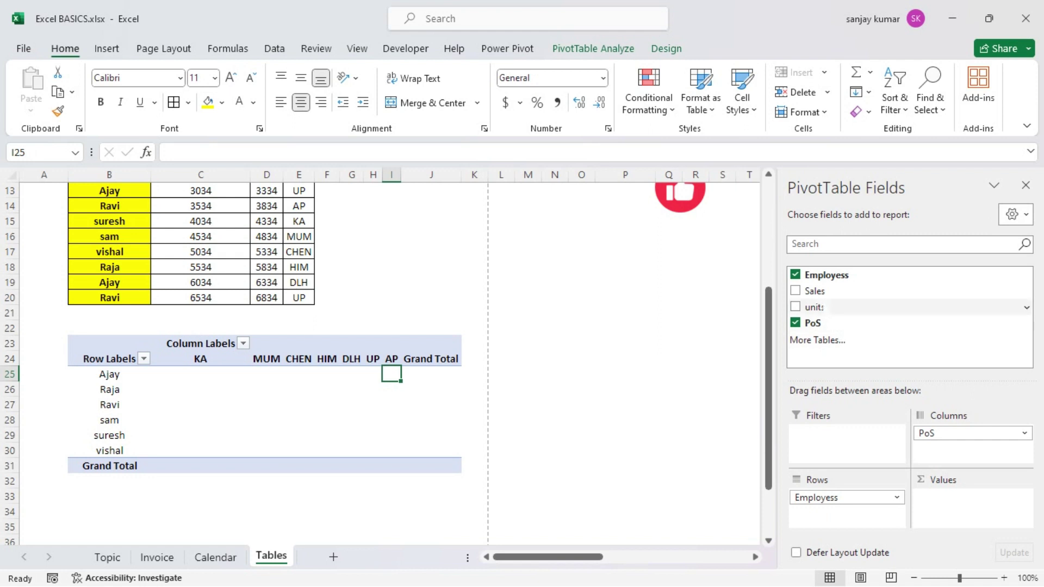
{"action": "left_click_drag", "start_coordinate": [821, 292], "coordinate": [962, 509]}
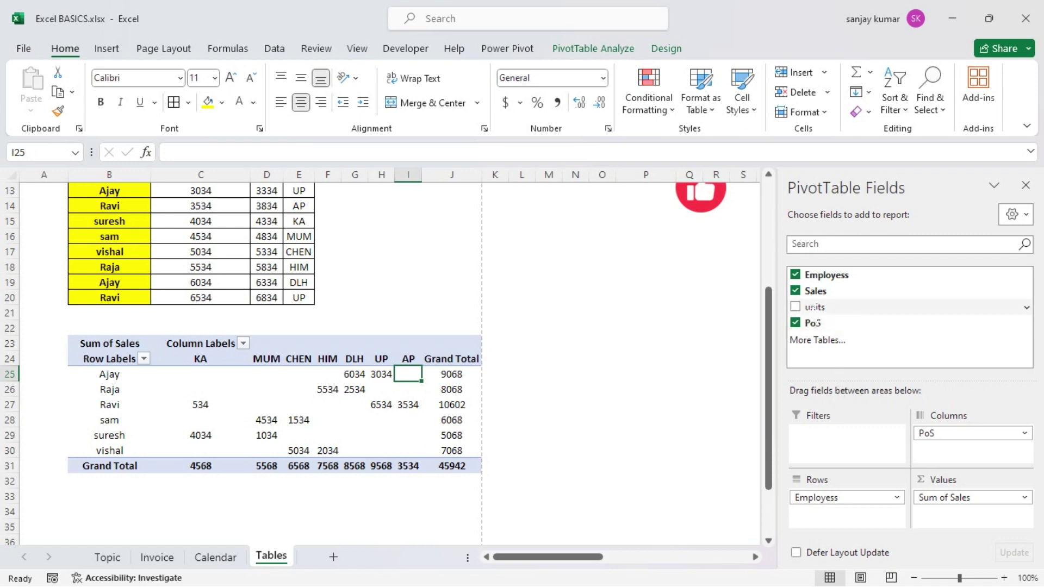
{"action": "left_click_drag", "start_coordinate": [814, 307], "coordinate": [866, 516]}
{"action": "left_click_drag", "start_coordinate": [861, 524], "coordinate": [863, 525]}
{"action": "left_click_drag", "start_coordinate": [947, 514], "coordinate": [960, 515]}
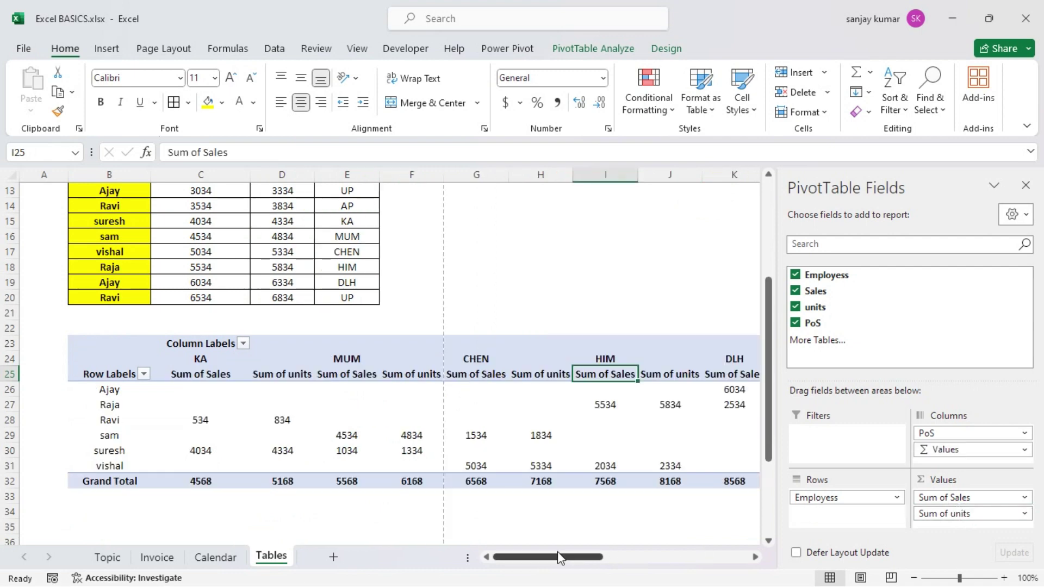
- Change the units value field's calculation from Sum to Count
{"action": "left_click_drag", "start_coordinate": [558, 557], "coordinate": [620, 562]}
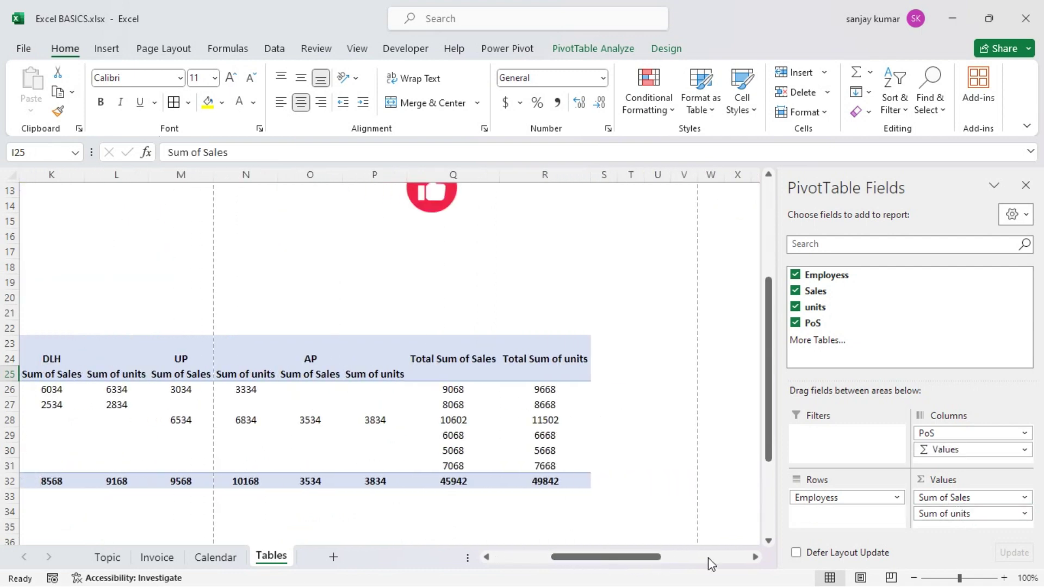
{"action": "left_click", "coordinate": [1025, 513]}
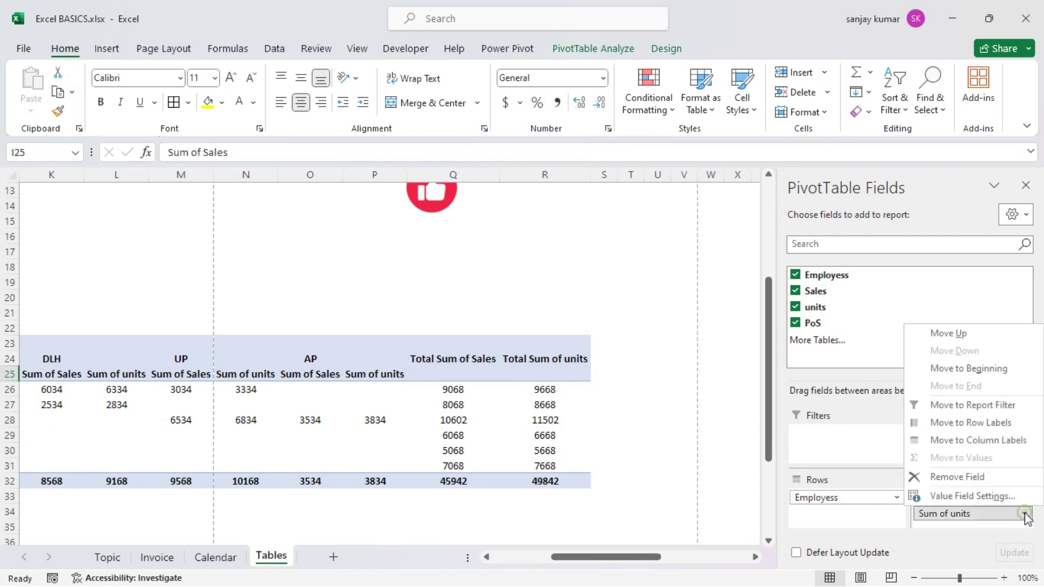
{"action": "left_click", "coordinate": [986, 495]}
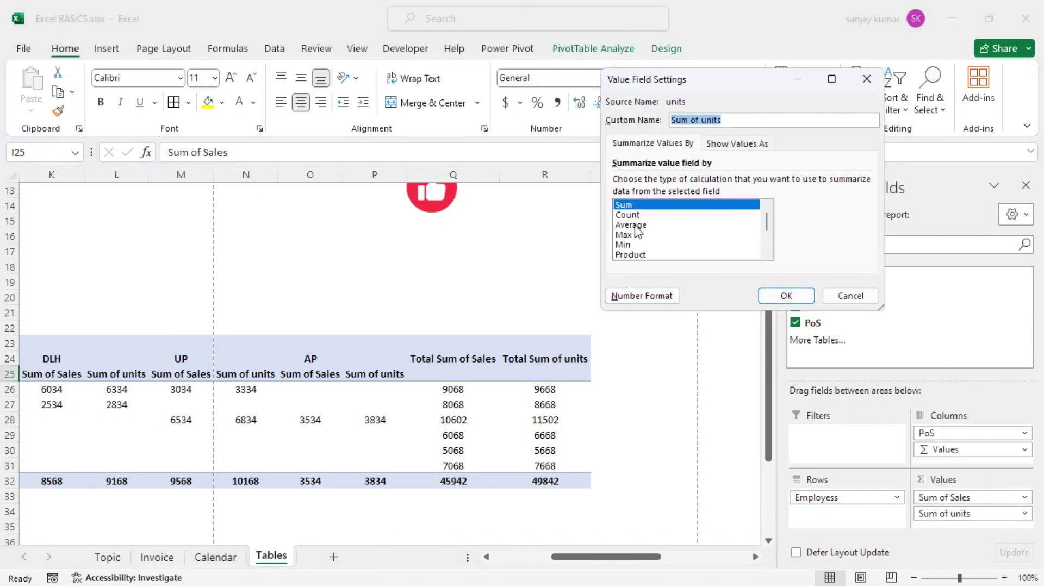
{"action": "left_click", "coordinate": [633, 224]}
{"action": "left_click", "coordinate": [639, 216]}
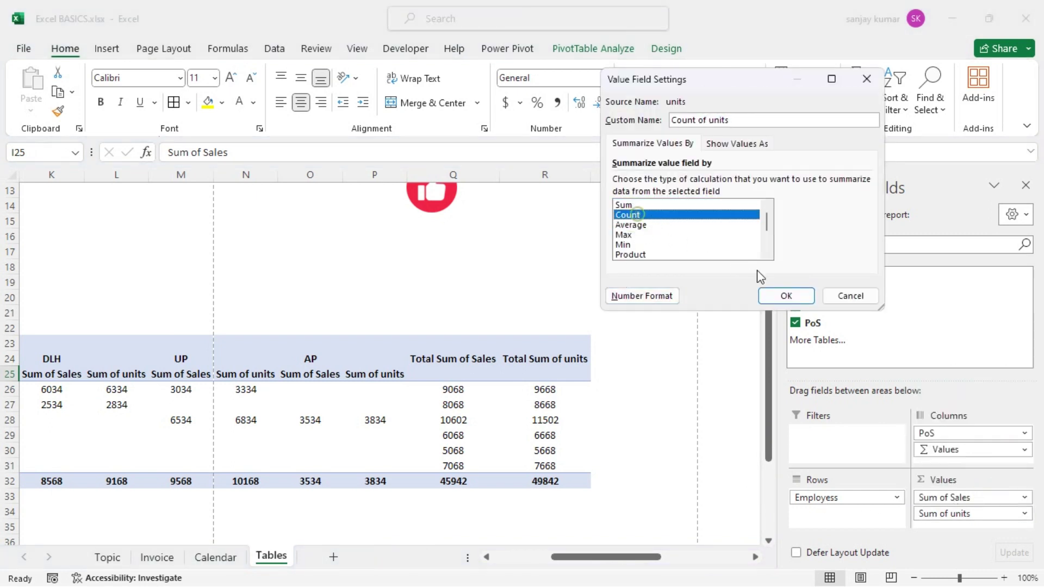
{"action": "left_click", "coordinate": [769, 294]}
- Set the subtotals of the PoS column field to None
{"action": "left_click_drag", "start_coordinate": [611, 556], "coordinate": [544, 556]}
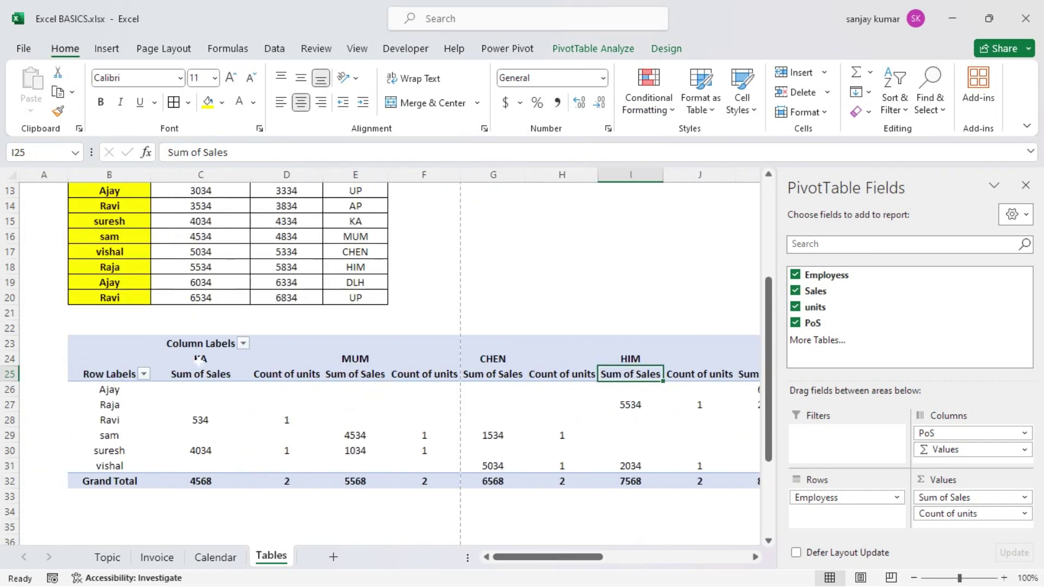
{"action": "left_click", "coordinate": [199, 360]}
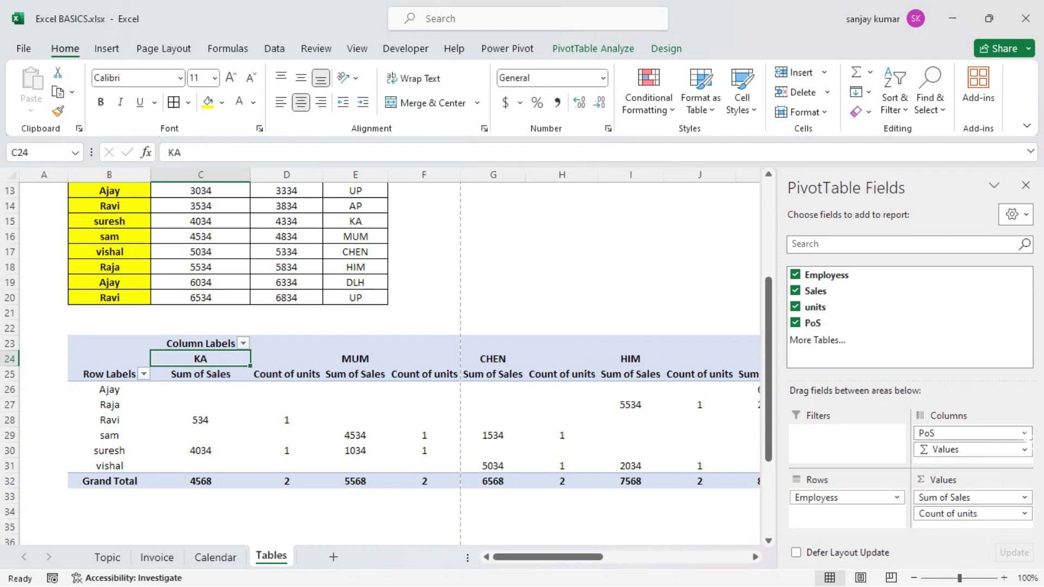
{"action": "left_click", "coordinate": [1026, 433]}
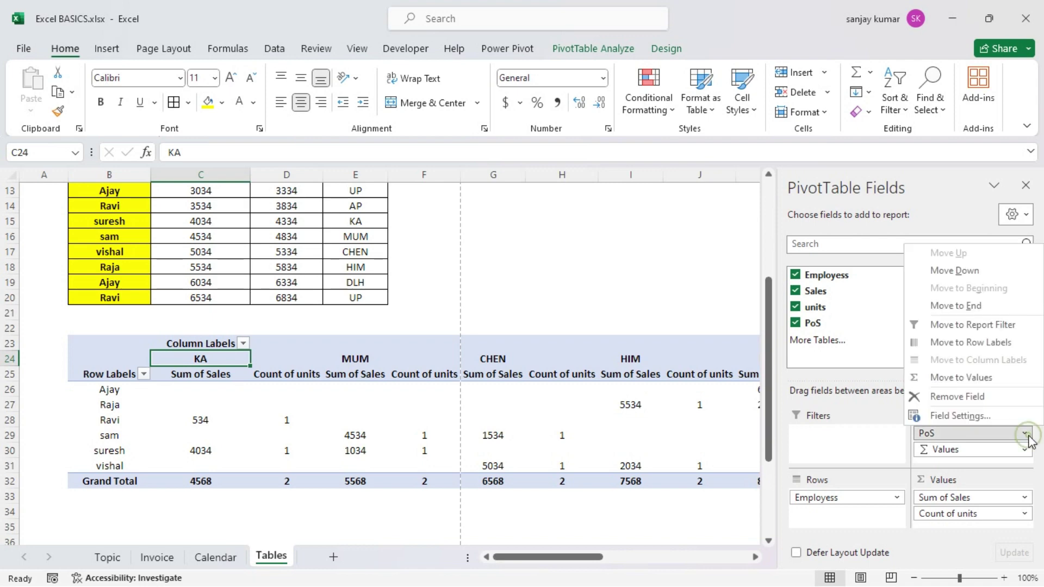
{"action": "left_click", "coordinate": [960, 416]}
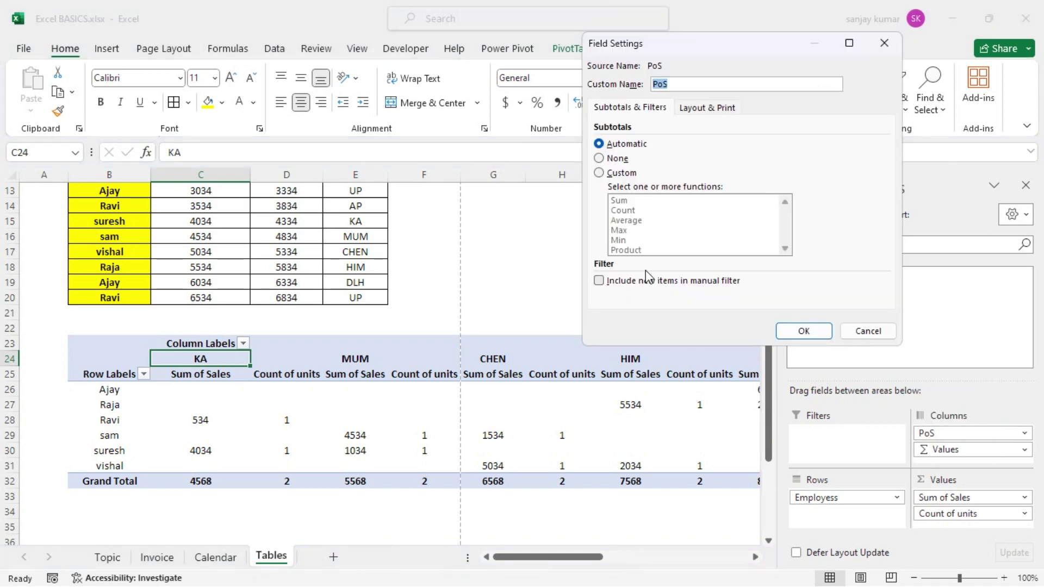
{"action": "left_click", "coordinate": [599, 158]}
{"action": "left_click", "coordinate": [804, 331]}
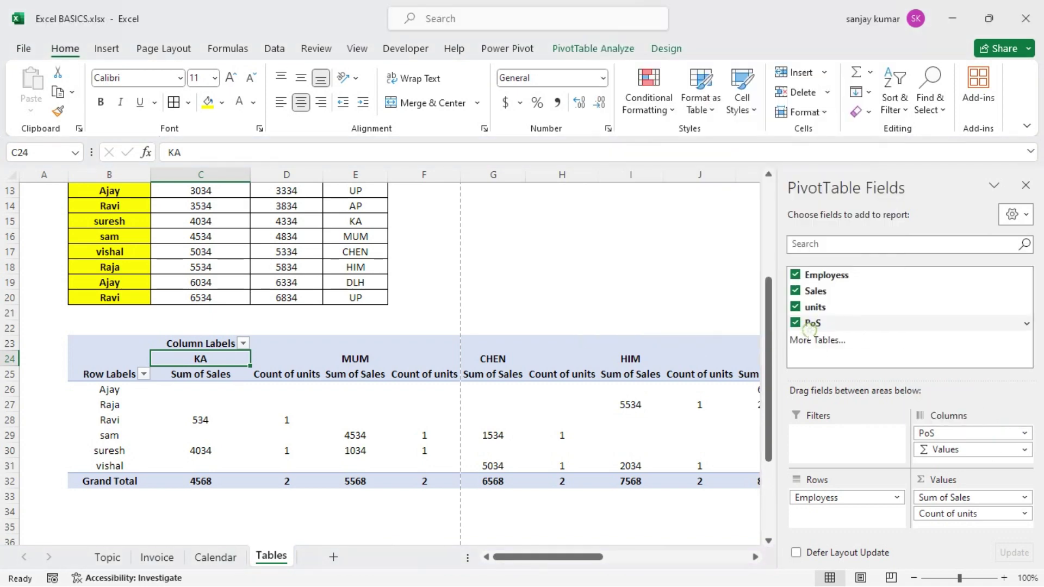
- Examine the first employee's row of the PivotTable, cell by cell, for the sales and unit counts under each PoS code
{"action": "mouse_move", "coordinate": [583, 562]}
{"action": "left_mouse_down"}
{"action": "mouse_move", "coordinate": [652, 560]}
{"action": "mouse_move", "coordinate": [569, 546]}
{"action": "left_mouse_up"}
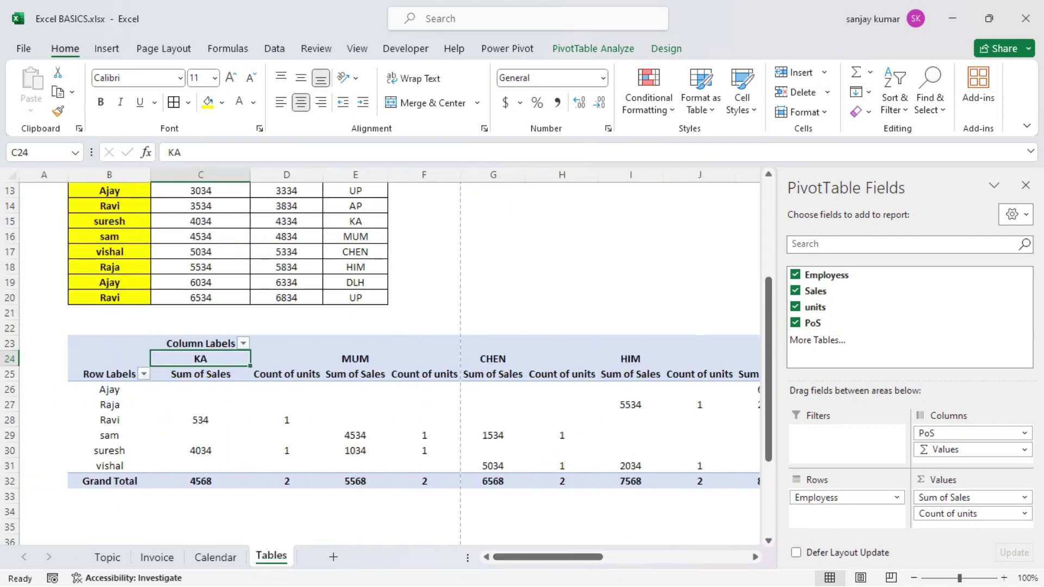
{"action": "left_click", "coordinate": [111, 389]}
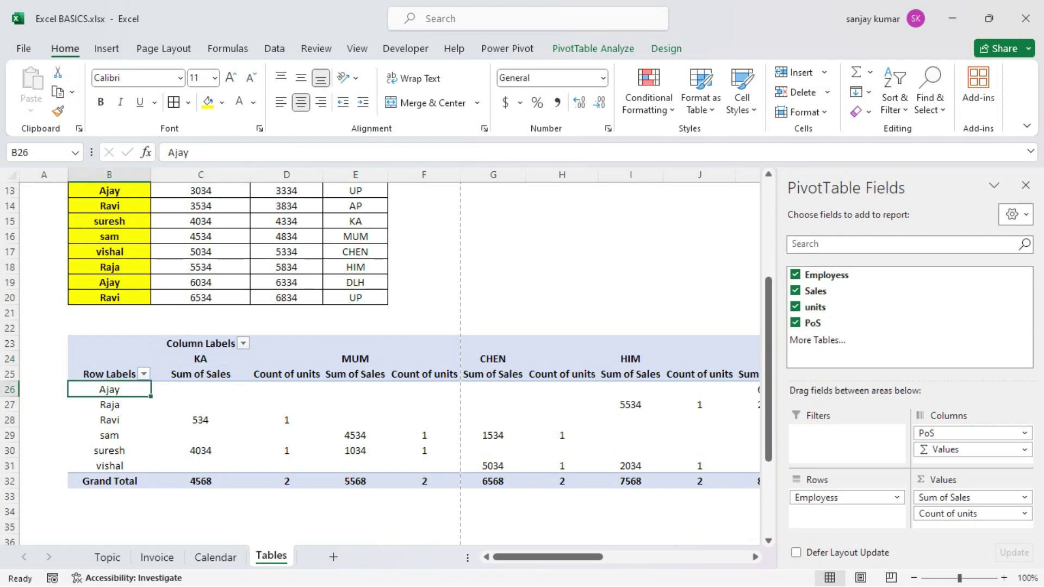
{"action": "key", "text": "Right"}
{"action": "key", "text": "Right"}
{"action": "key", "text": "Right"}
{"action": "key", "text": "Right"}
{"action": "key", "text": "Right"}
{"action": "key", "text": "Right"}
{"action": "key", "text": "Right"}
{"action": "key", "text": "Right"}
{"action": "key", "text": "Right"}
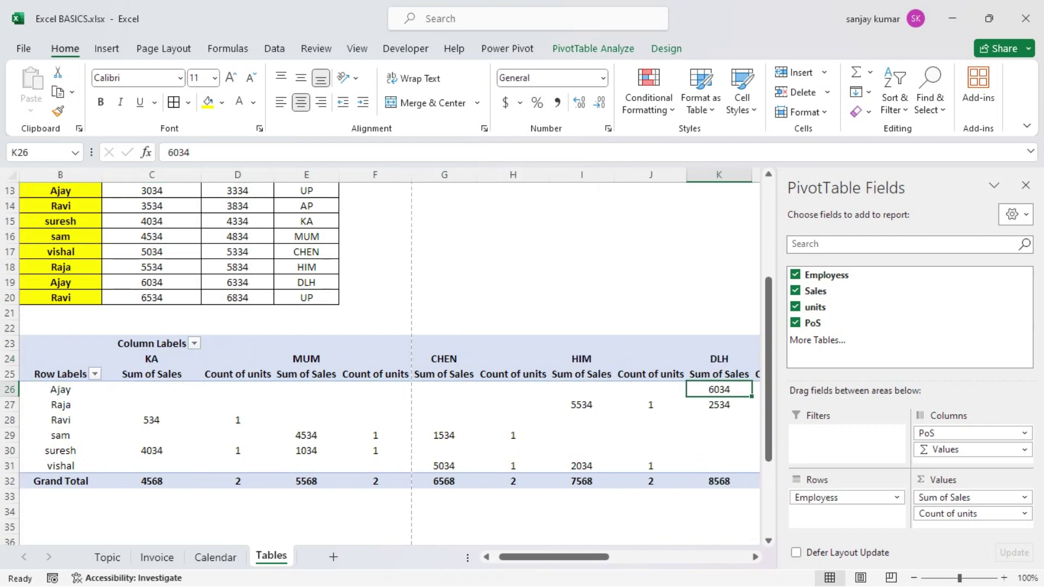
{"action": "key", "text": "Right"}
{"action": "key", "text": "Right"}
{"action": "key", "text": "Left"}
{"action": "key", "text": "Left"}
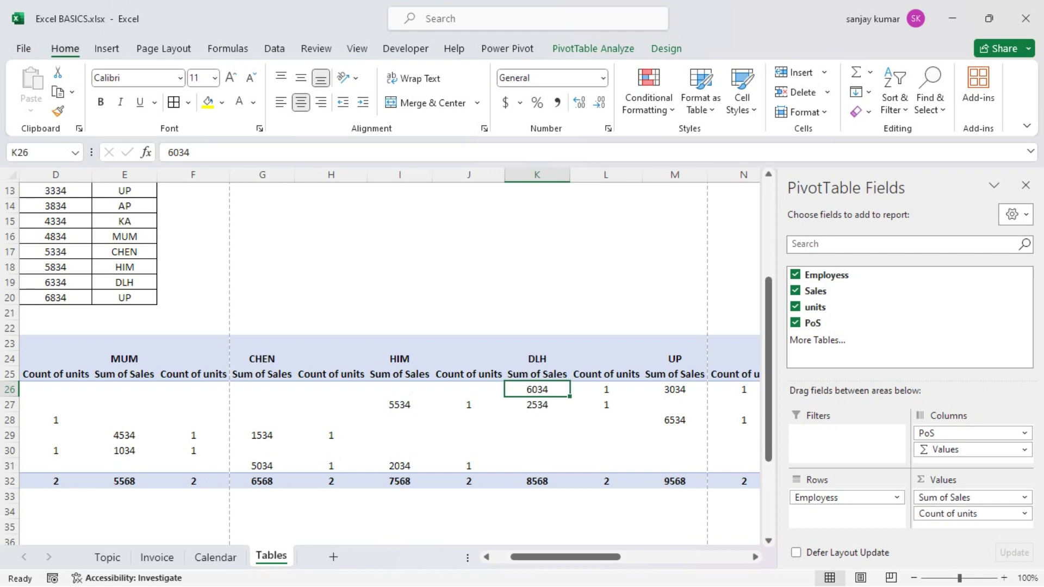
{"action": "key", "text": "Right"}
{"action": "key", "text": "Right"}
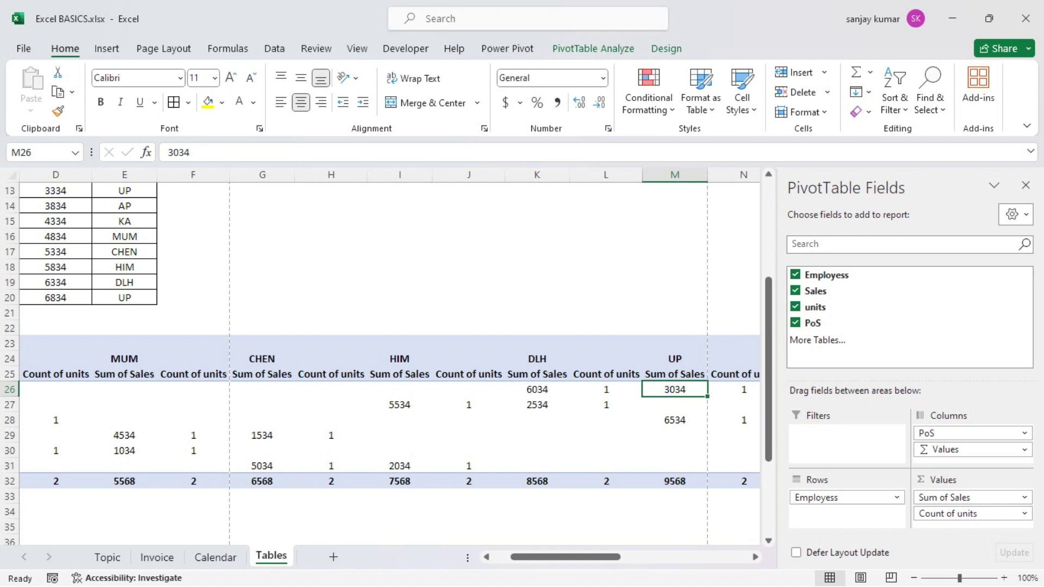
{"action": "key", "text": "Right"}
{"action": "key", "text": "Right"}
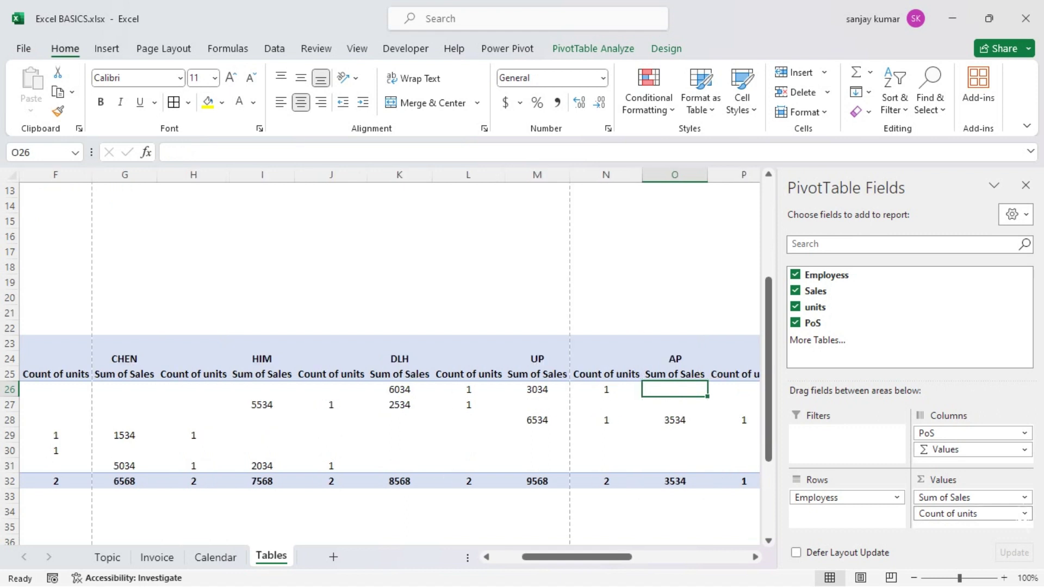
- Check the value field settings of the units field for the Count calculation
{"action": "left_click", "coordinate": [1025, 514]}
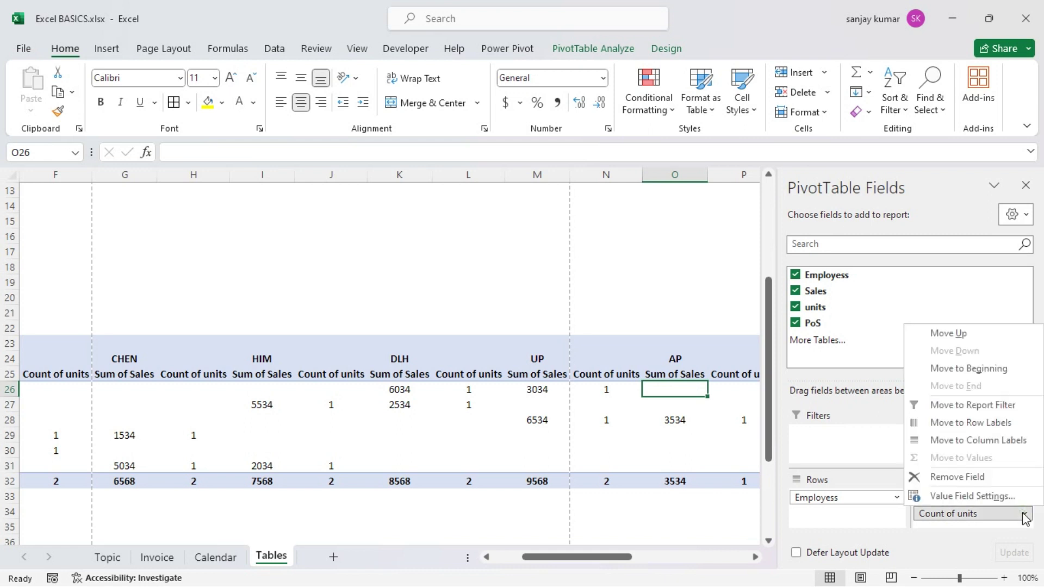
{"action": "left_click", "coordinate": [991, 502]}
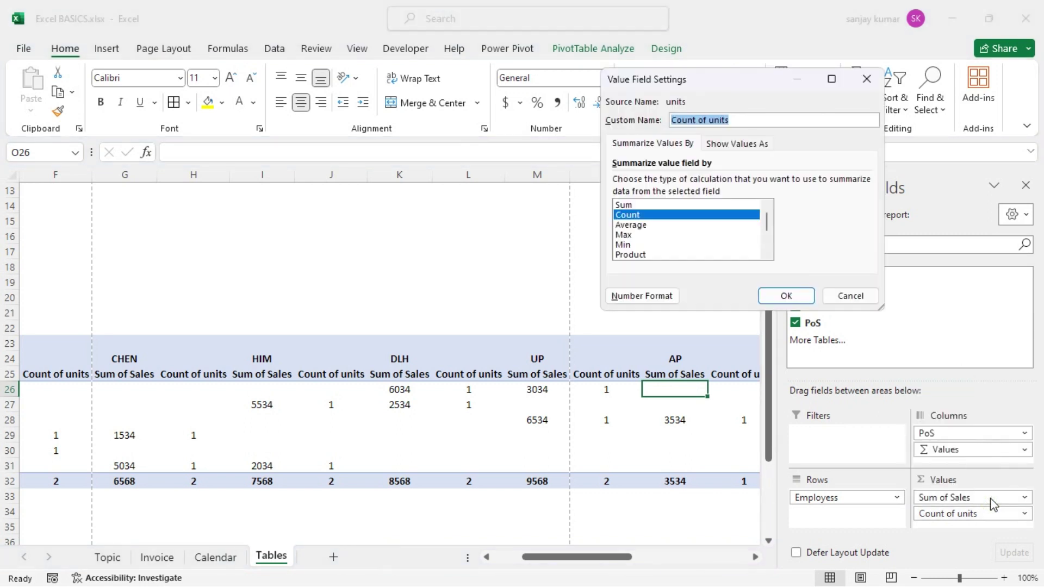
{"action": "left_click", "coordinate": [786, 296]}
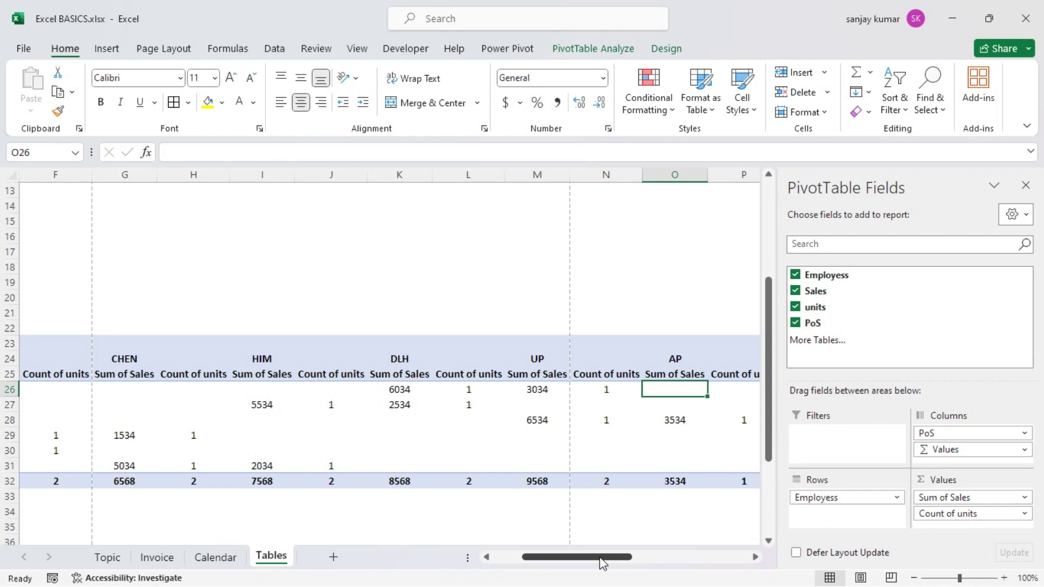
- Examine the PivotTable from the KA columns across to the total sales and total unit count columns
{"action": "left_click_drag", "start_coordinate": [602, 561], "coordinate": [550, 560]}
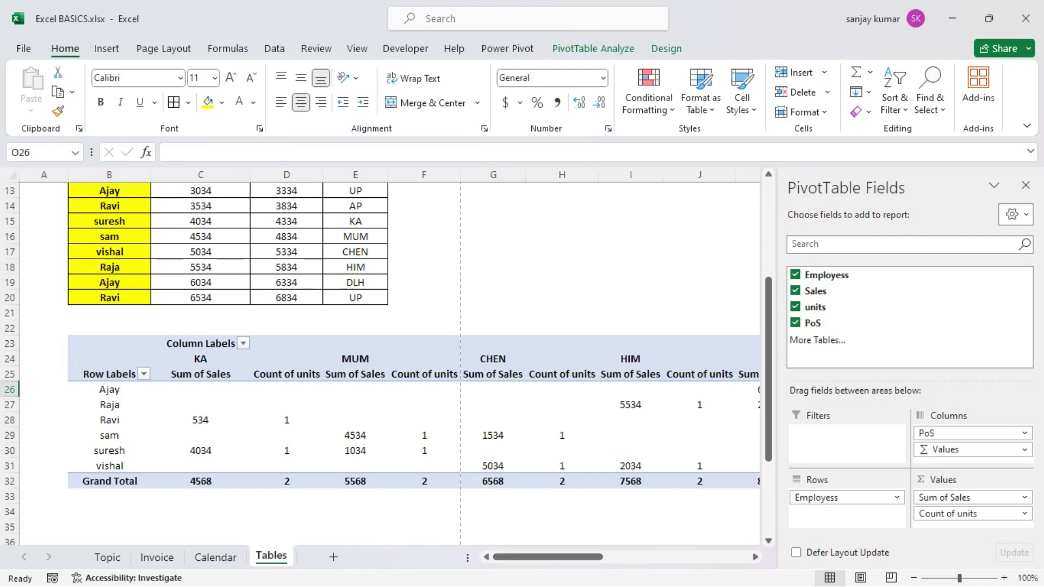
{"action": "left_click", "coordinate": [198, 388]}
{"action": "left_click", "coordinate": [201, 376]}
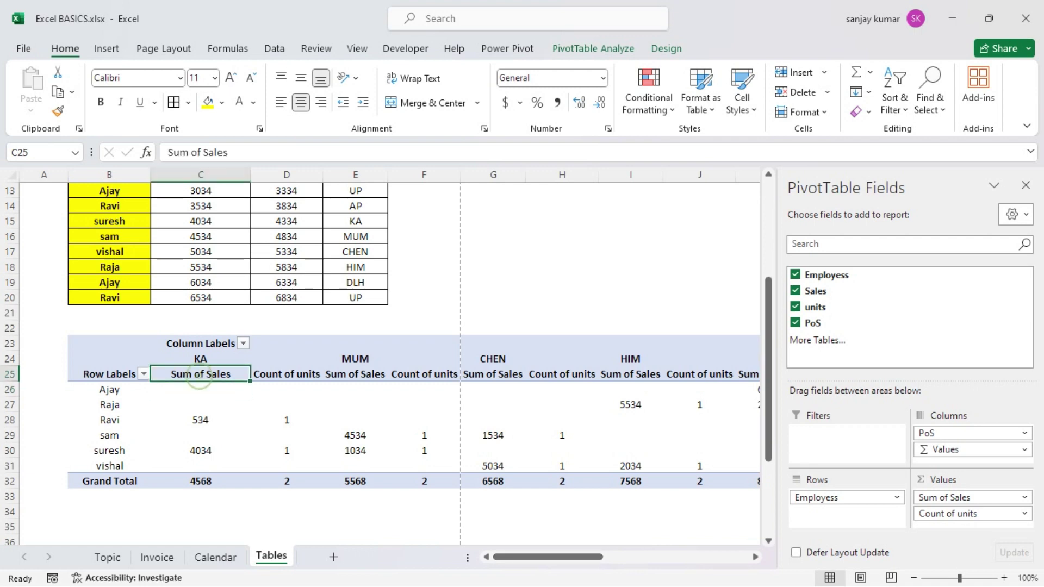
{"action": "left_click_drag", "start_coordinate": [527, 550], "coordinate": [591, 559]}
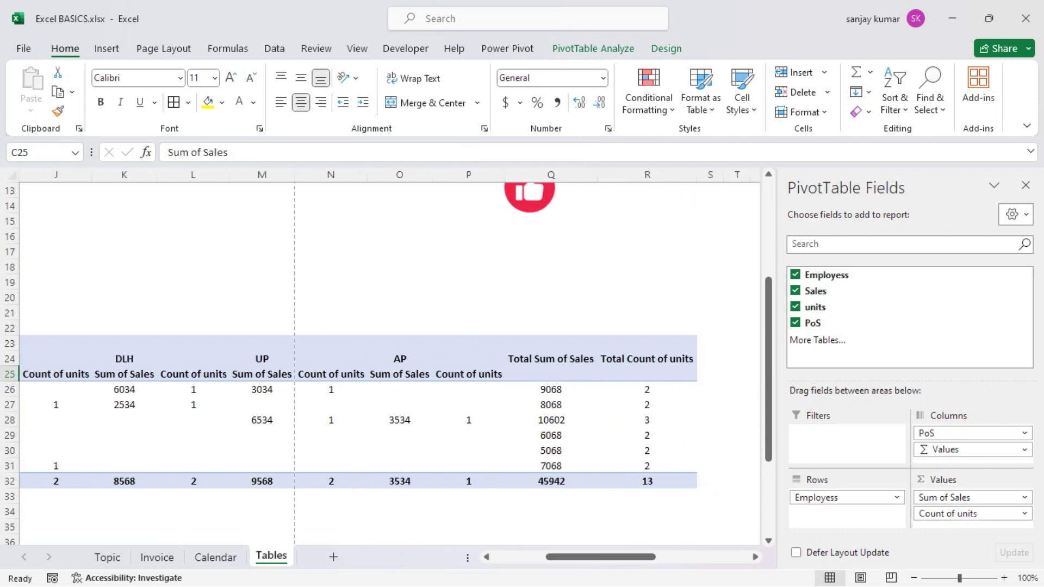
{"action": "left_click_drag", "start_coordinate": [636, 559], "coordinate": [617, 558]}
{"action": "left_click", "coordinate": [712, 389]}
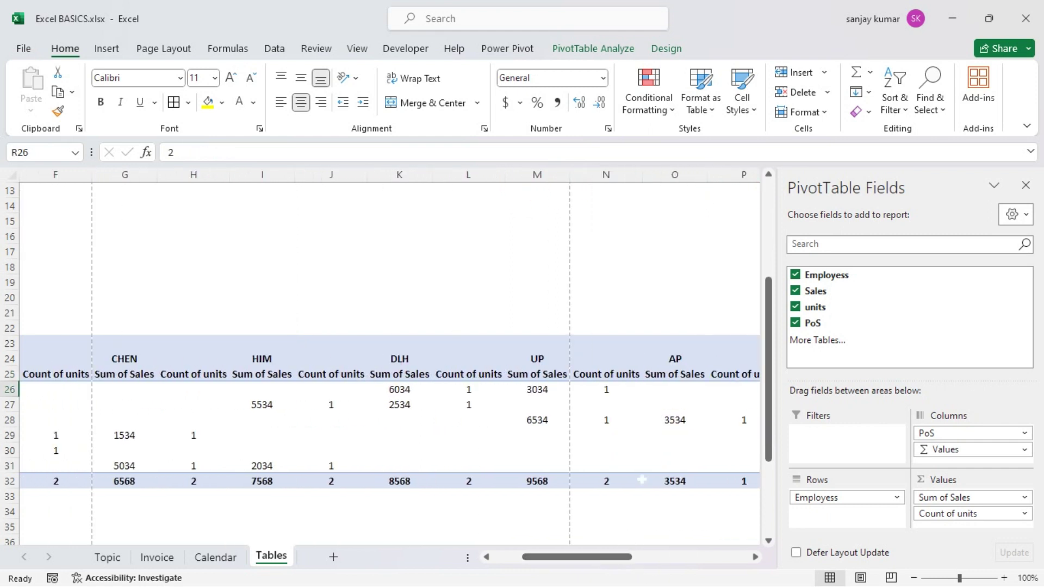
- Remove the count of units from the PivotTable's values
{"action": "left_click", "coordinate": [606, 389]}
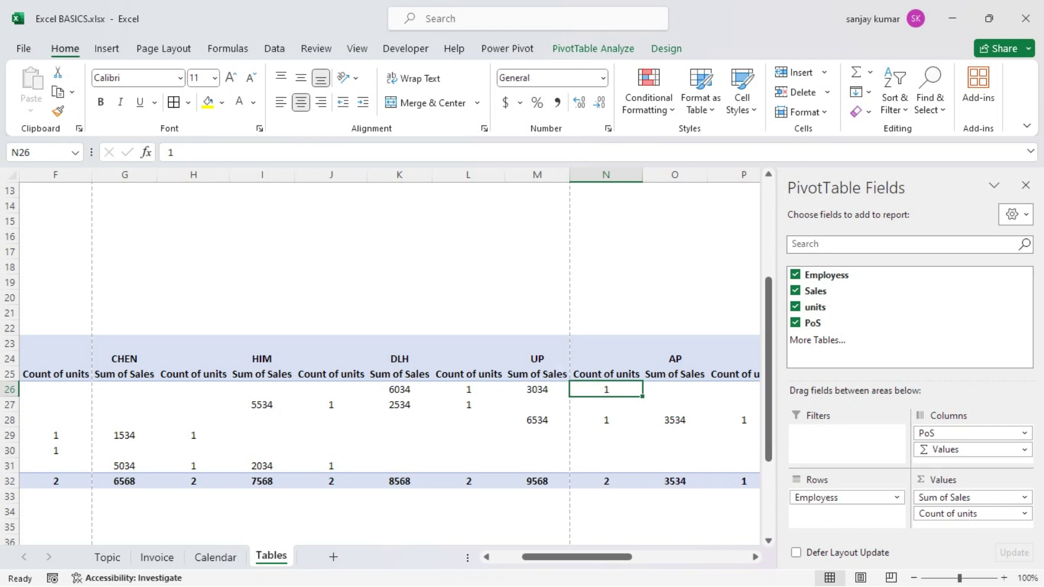
{"action": "mouse_move", "coordinate": [587, 555]}
{"action": "left_mouse_down"}
{"action": "mouse_move", "coordinate": [569, 556]}
{"action": "mouse_move", "coordinate": [605, 556]}
{"action": "left_mouse_up"}
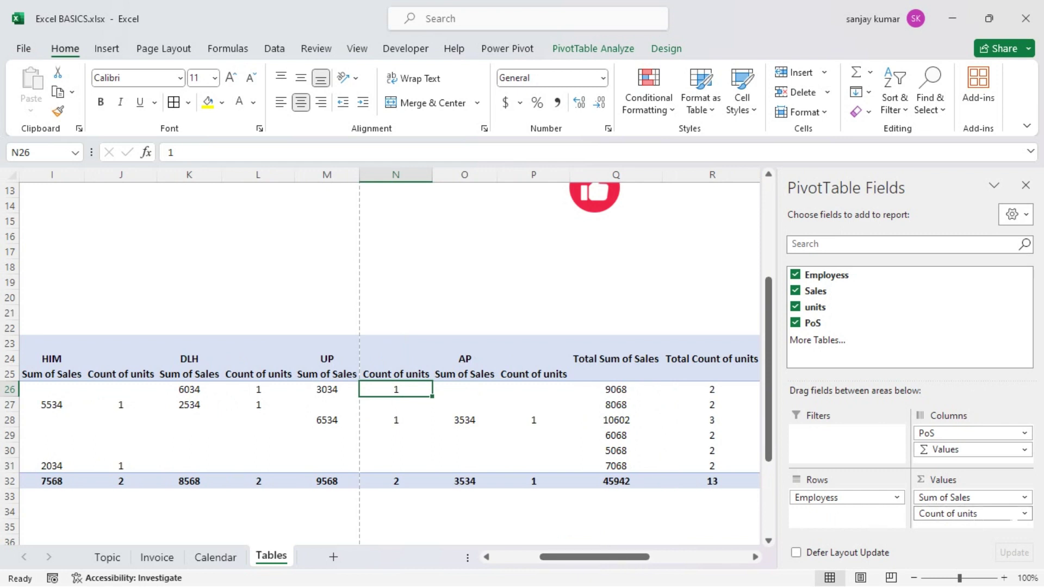
{"action": "left_click", "coordinate": [1025, 513]}
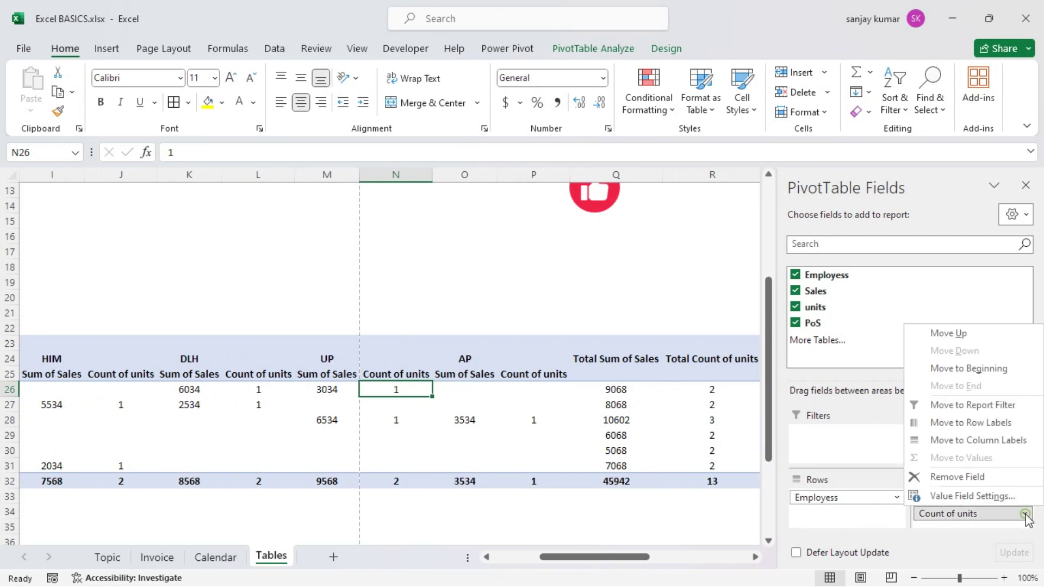
{"action": "left_click", "coordinate": [986, 481]}
{"action": "left_click_drag", "start_coordinate": [618, 557], "coordinate": [526, 564]}
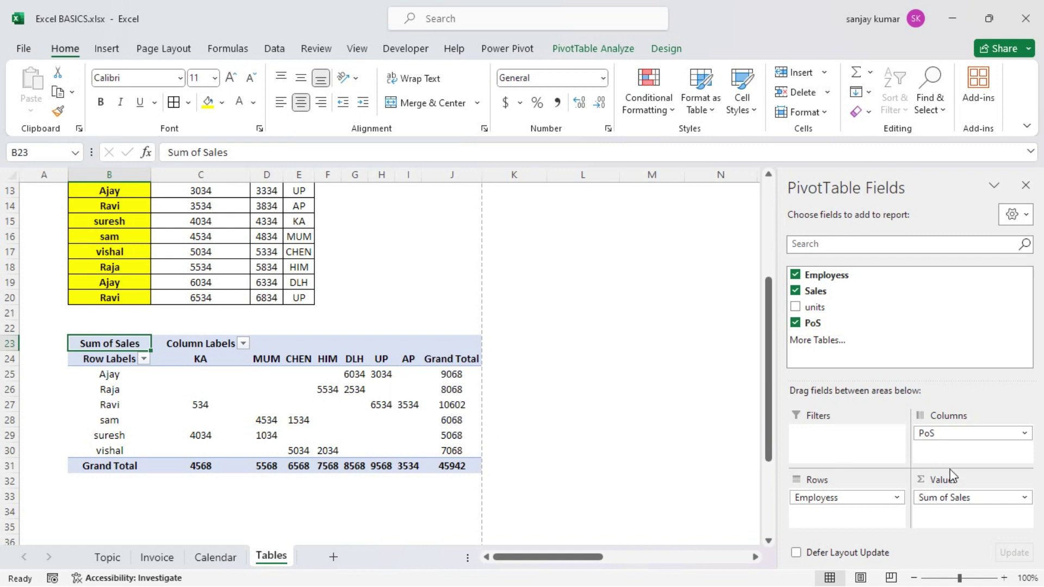
- Review the sales PivotTable by employee and PoS code against the source data, and close the PivotTable field list
{"action": "scroll", "coordinate": [380, 358], "scroll_direction": "down", "scroll_amount": 1}
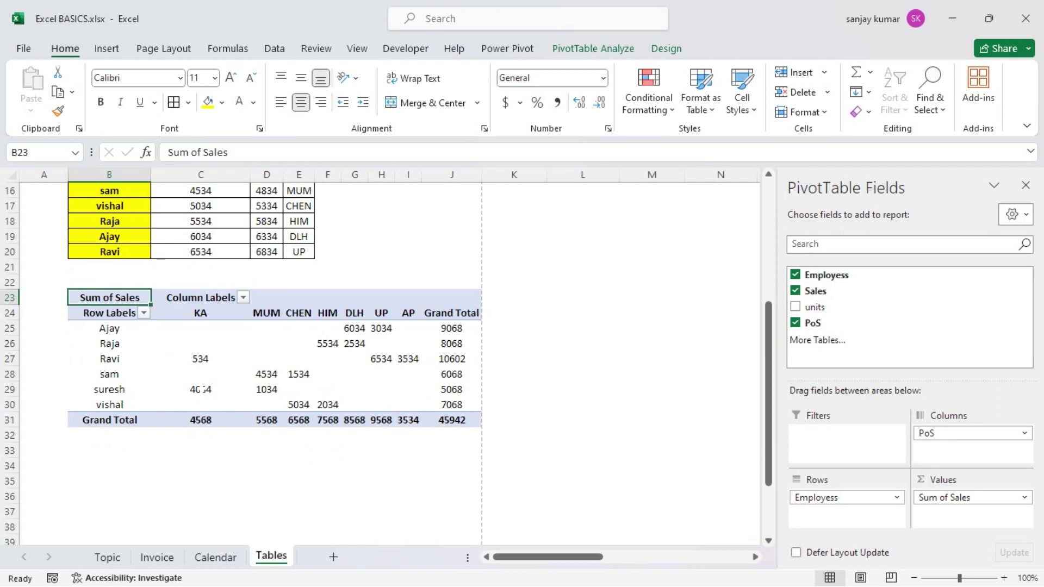
{"action": "mouse_move", "coordinate": [199, 389]}
{"action": "scroll", "coordinate": [199, 389], "scroll_direction": "up", "scroll_amount": 1}
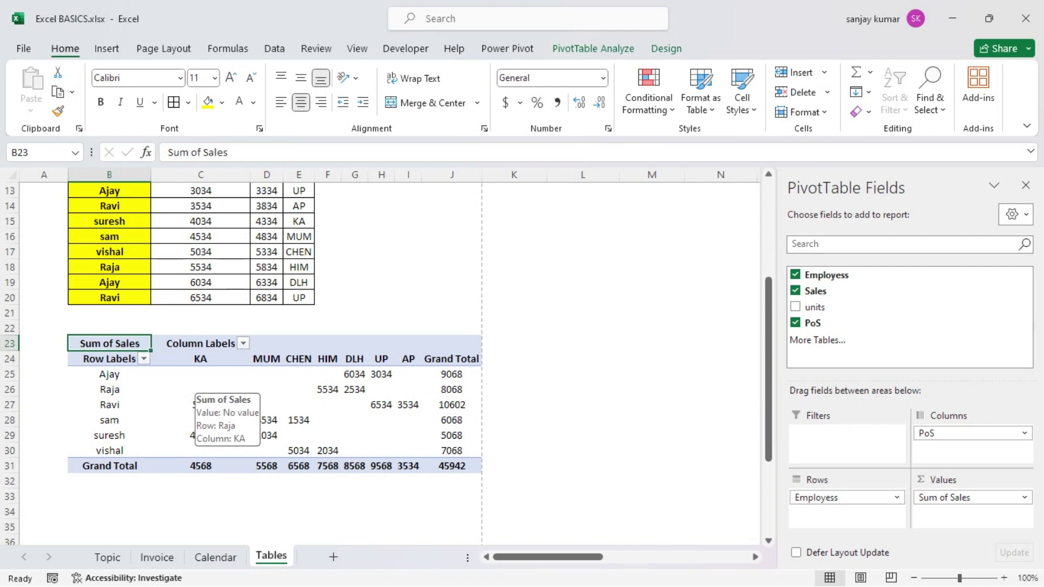
{"action": "scroll", "coordinate": [199, 390], "scroll_direction": "up", "scroll_amount": 1}
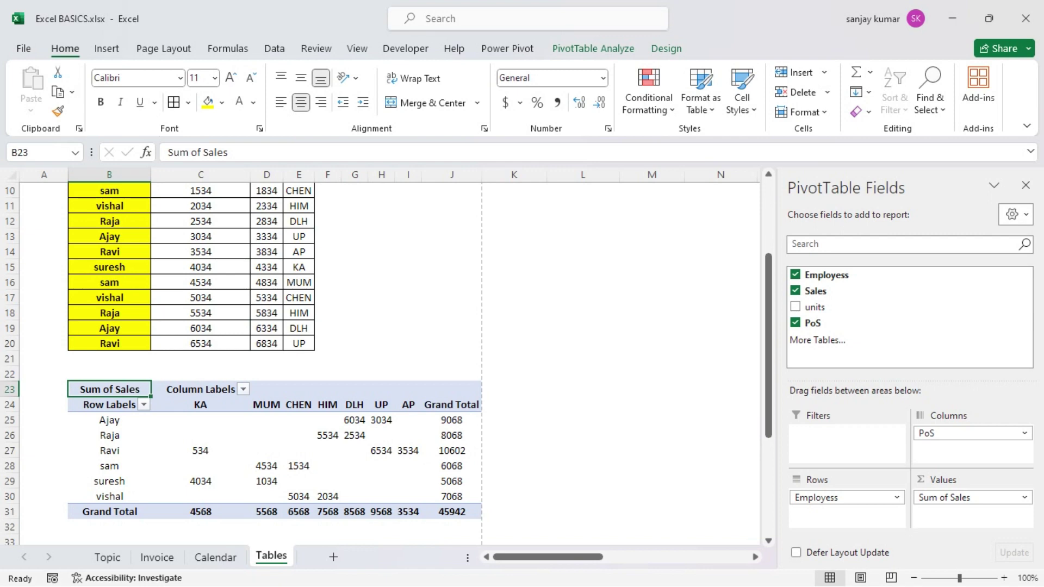
{"action": "left_click", "coordinate": [1026, 186]}
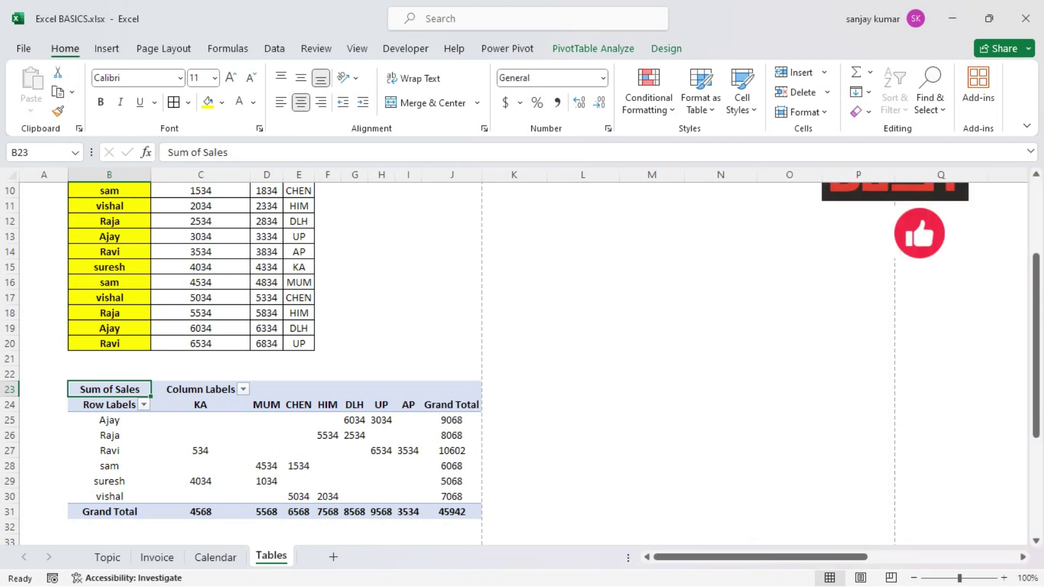
{"action": "scroll", "coordinate": [517, 359], "scroll_direction": "up", "scroll_amount": 2}
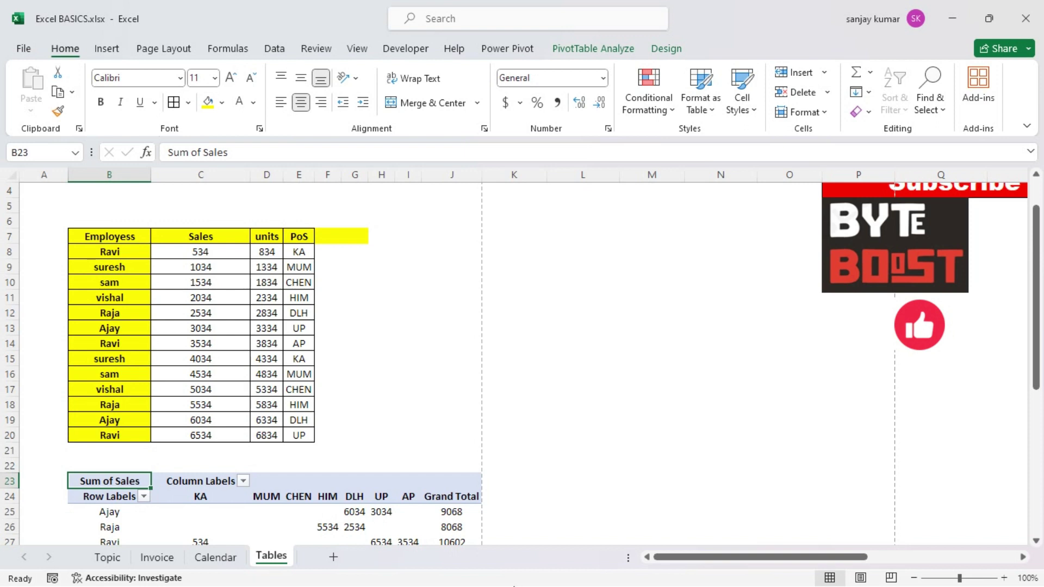
{"action": "key", "text": "alt+Tab"}
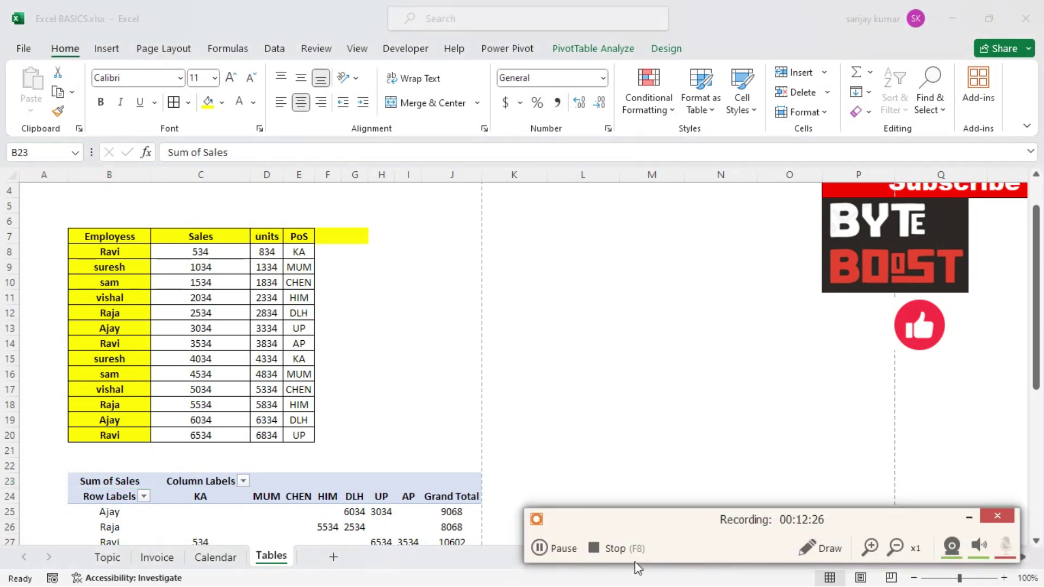